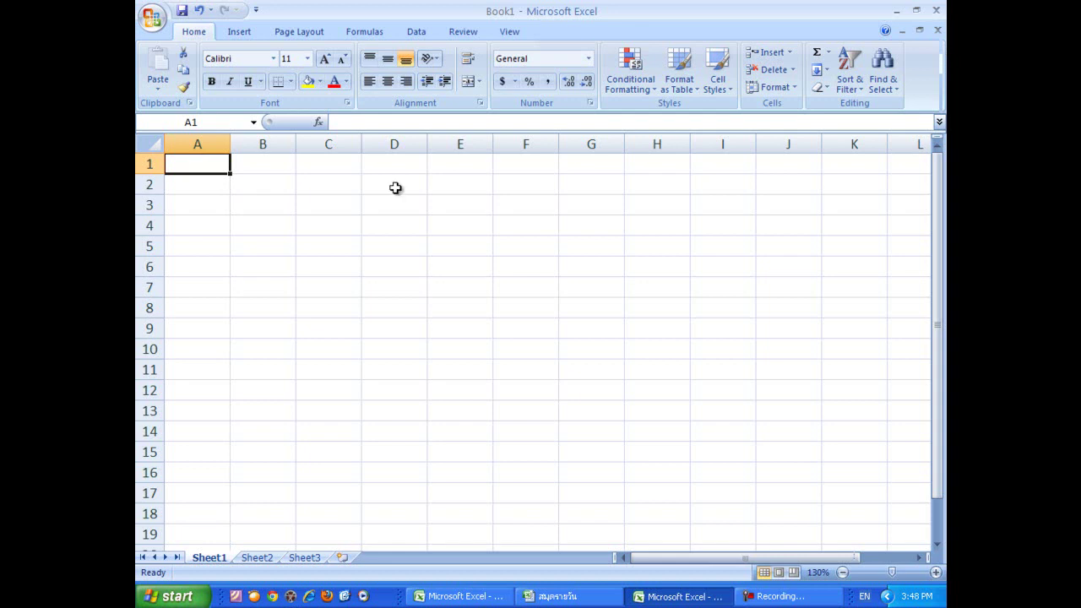
# Step: Enter the report titles "ร้านมานพโฆษณา", "งบทดลอง" and "วันที่ 31 มีนาคม 2554" in cells D2, D3 and D4
pyautogui.click(396, 187)
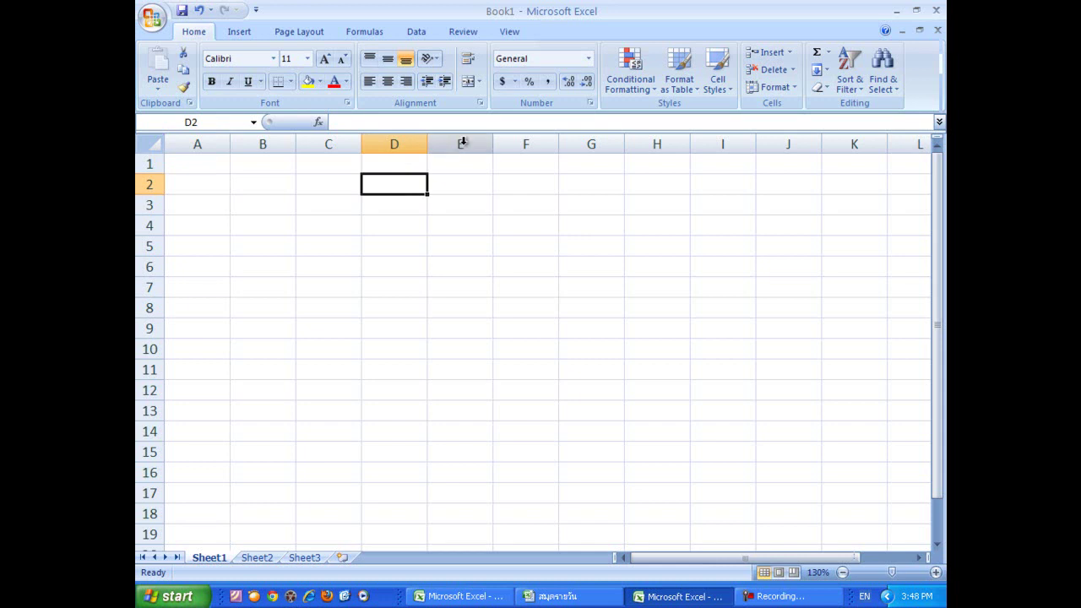
pyautogui.hotkey('alt', 'shift')
pyautogui.write('ร้านม')
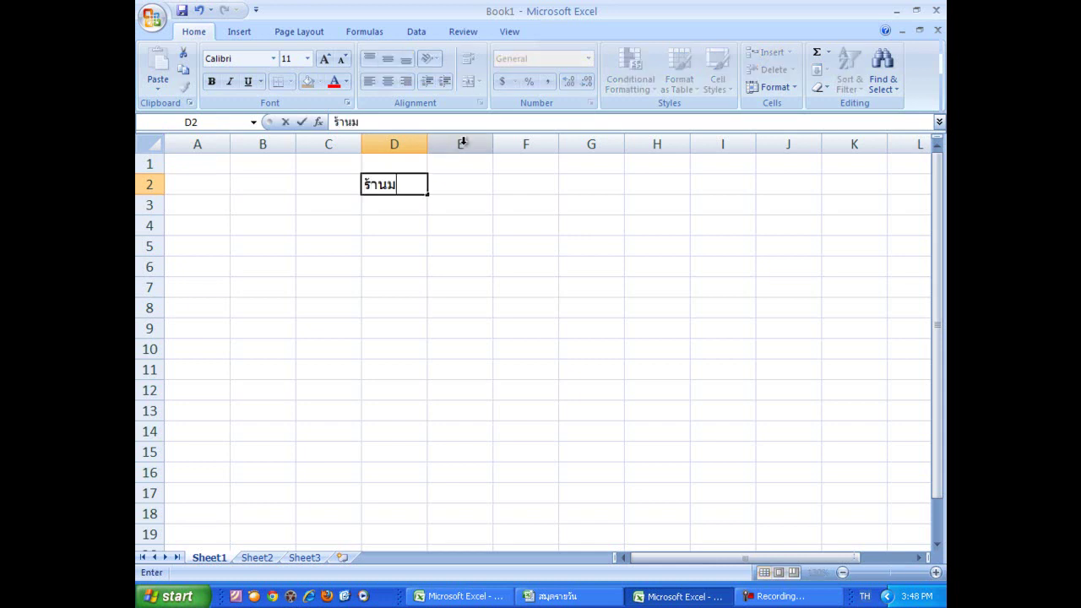
pyautogui.write('านพโฆษณา')
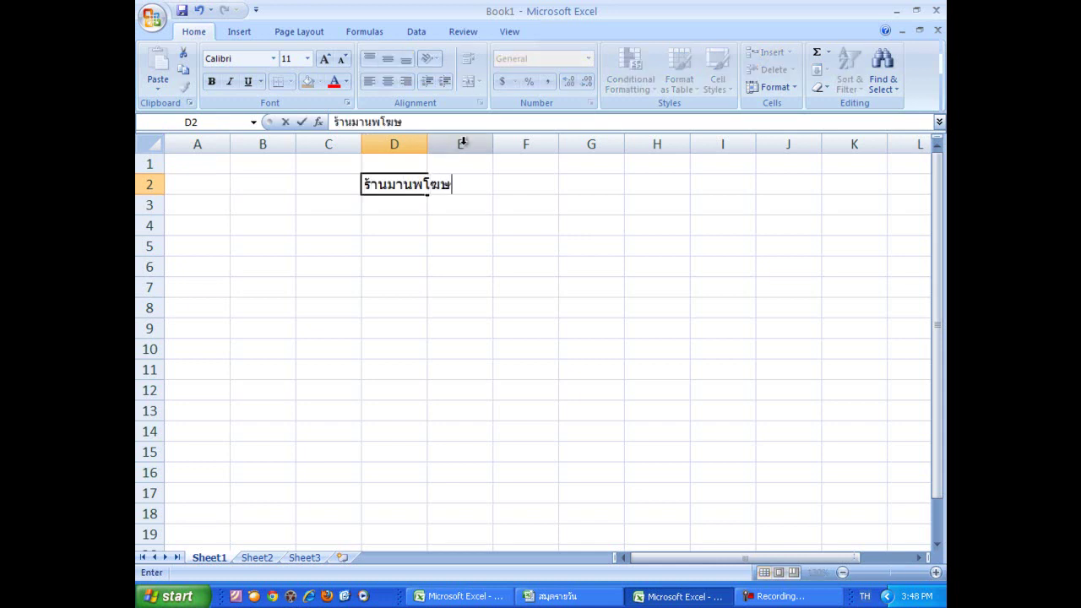
pyautogui.click(389, 209)
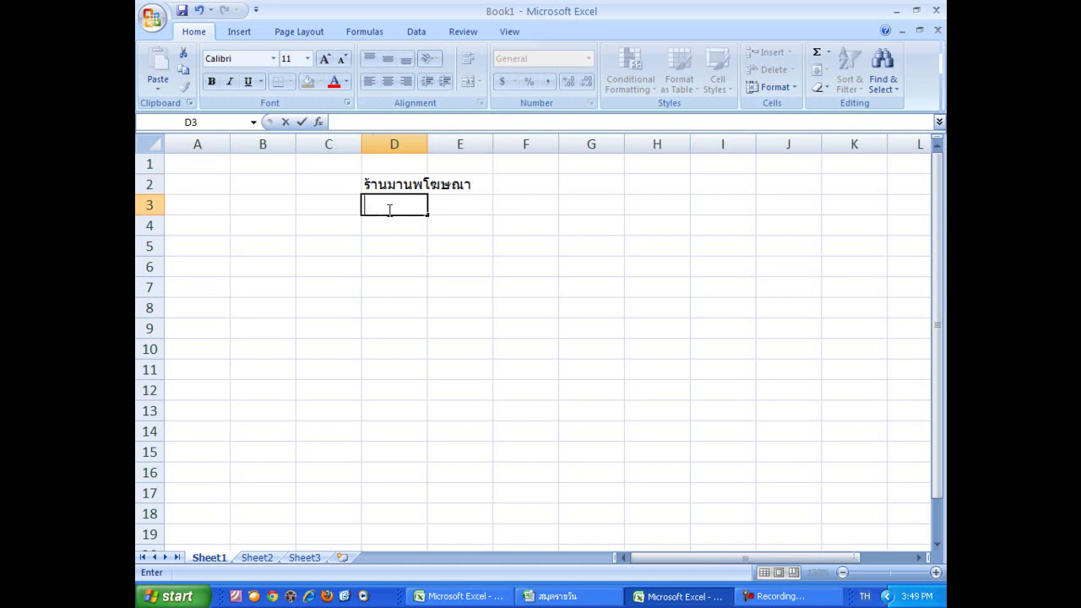
pyautogui.write('งบทดลอง')
pyautogui.click(388, 233)
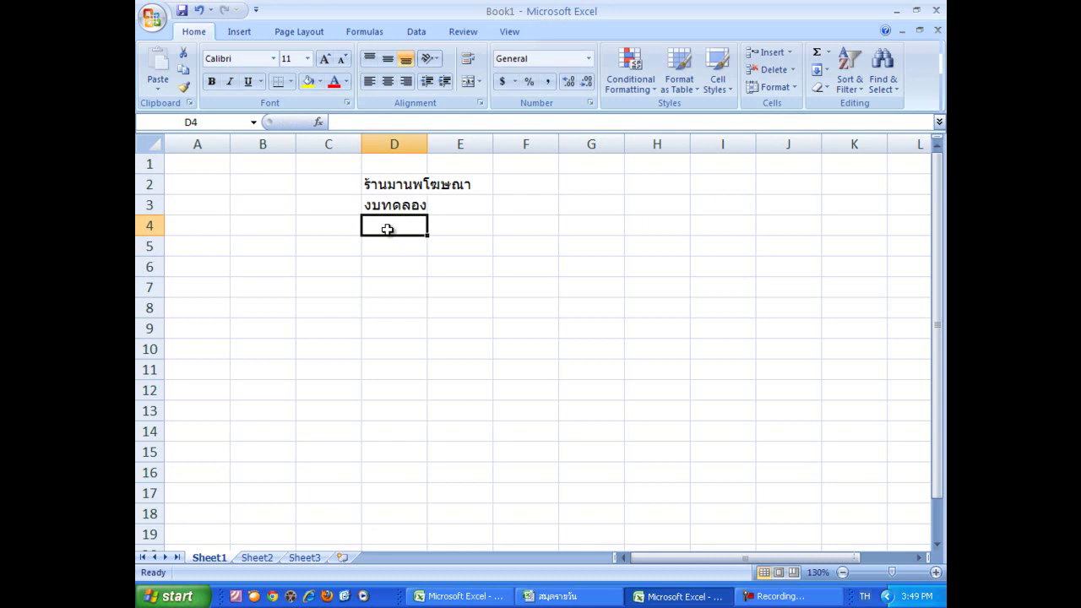
pyautogui.write('วันที่ 31 มีนาค')
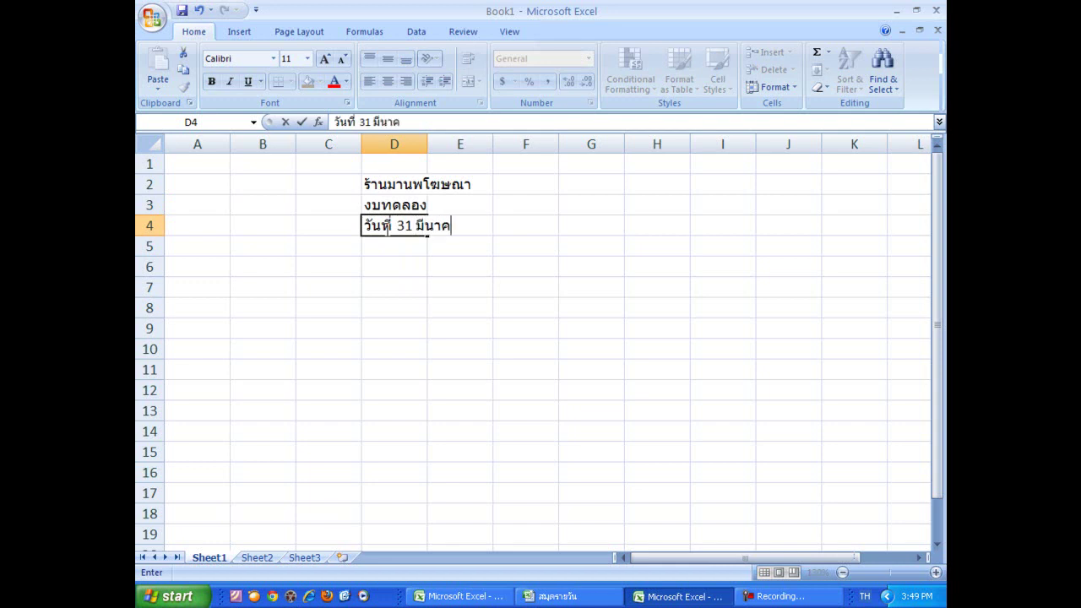
pyautogui.write('ม 2554')
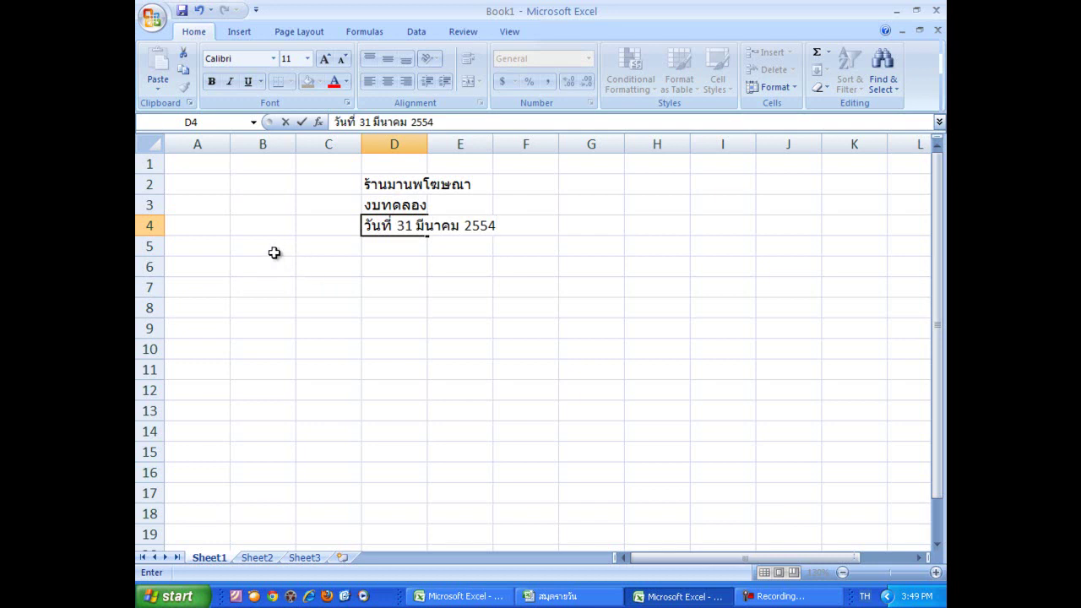
# Step: Apply all borders to the range C5:F21 below the titles
pyautogui.click(332, 249)
pyautogui.moveTo(332, 248); pyautogui.dragTo(529, 493)
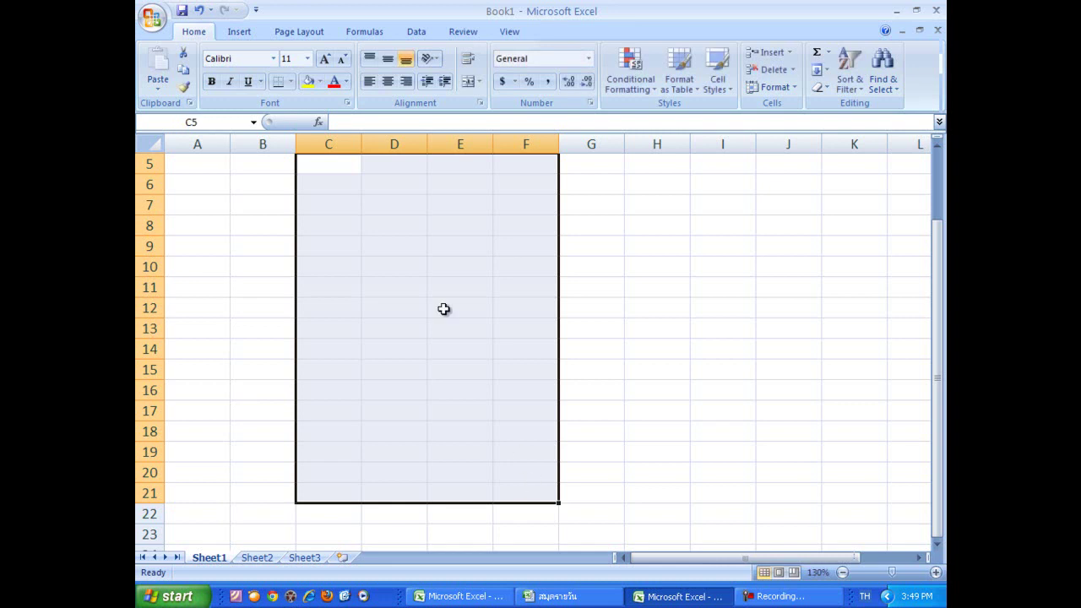
pyautogui.click(291, 82)
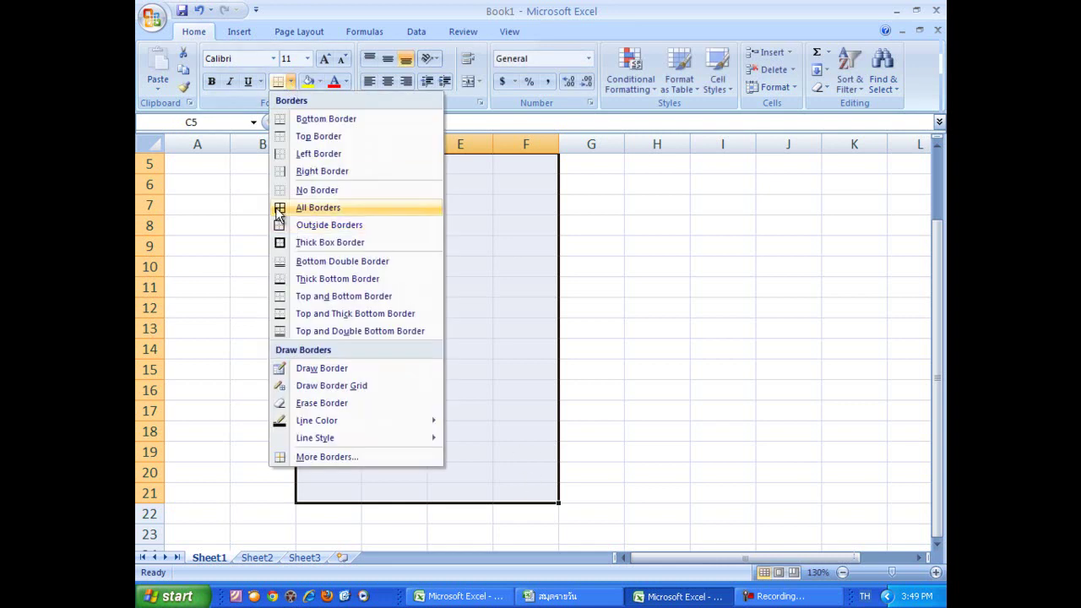
pyautogui.click(317, 208)
pyautogui.click(637, 259)
pyautogui.scroll(2, 637, 259)
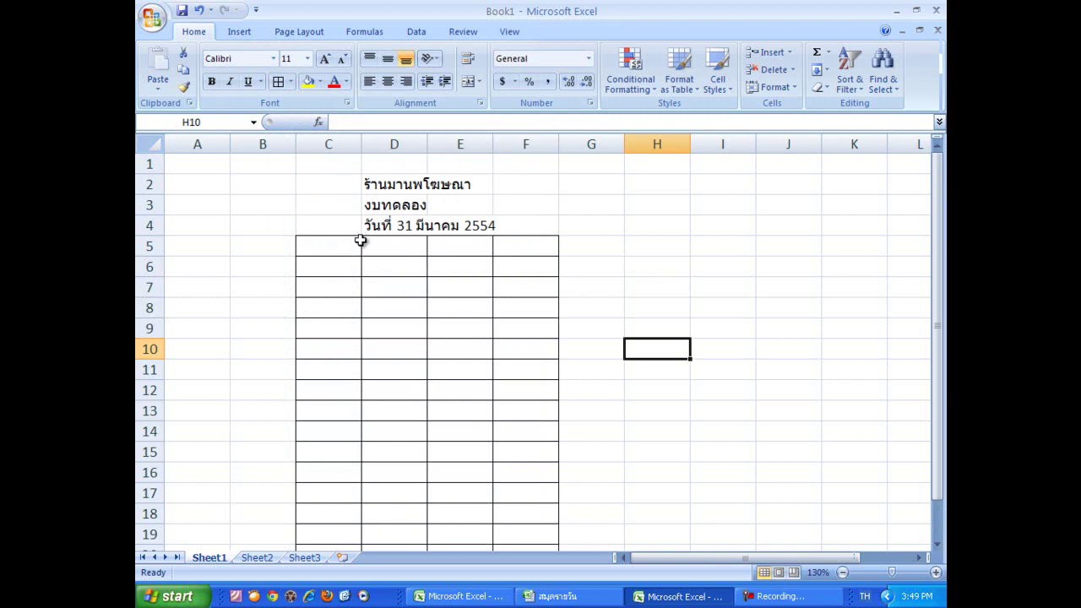
# Step: Adjust the table's column widths: narrow columns B and D, make C about three times as wide, and slightly widen E and F
pyautogui.moveTo(295, 145); pyautogui.dragTo(261, 156)
pyautogui.moveTo(329, 145); pyautogui.dragTo(459, 149)
pyautogui.moveTo(525, 145); pyautogui.dragTo(508, 157)
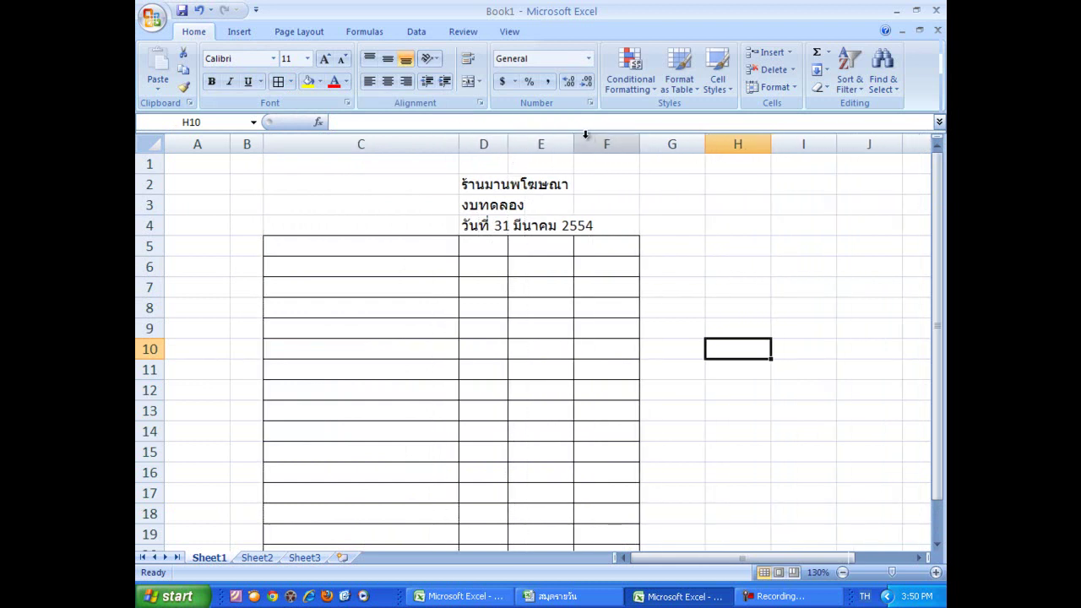
pyautogui.moveTo(574, 139); pyautogui.dragTo(587, 138)
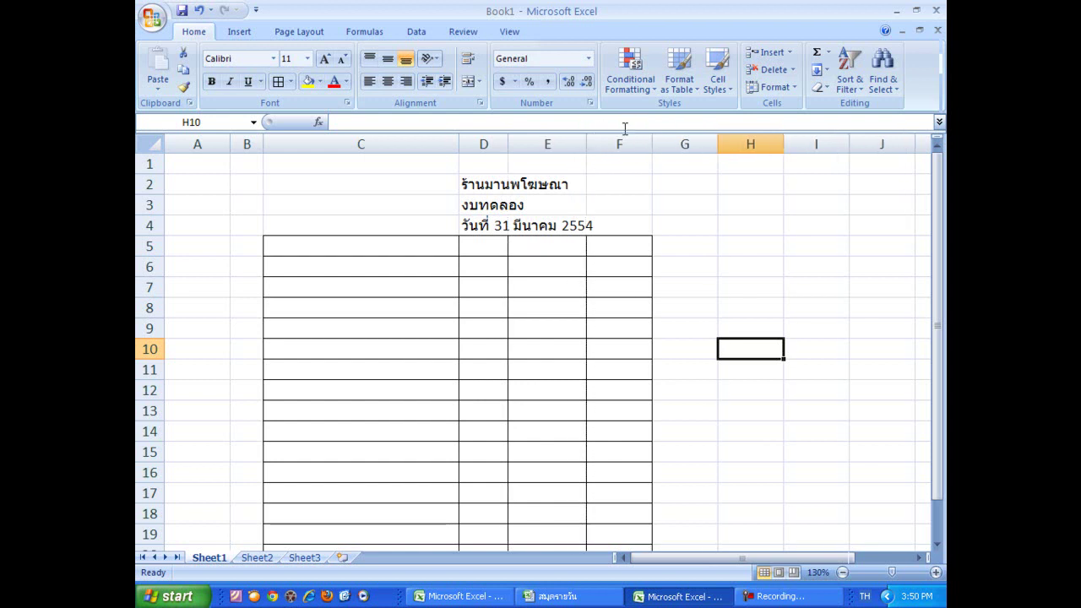
pyautogui.moveTo(652, 139); pyautogui.dragTo(665, 138)
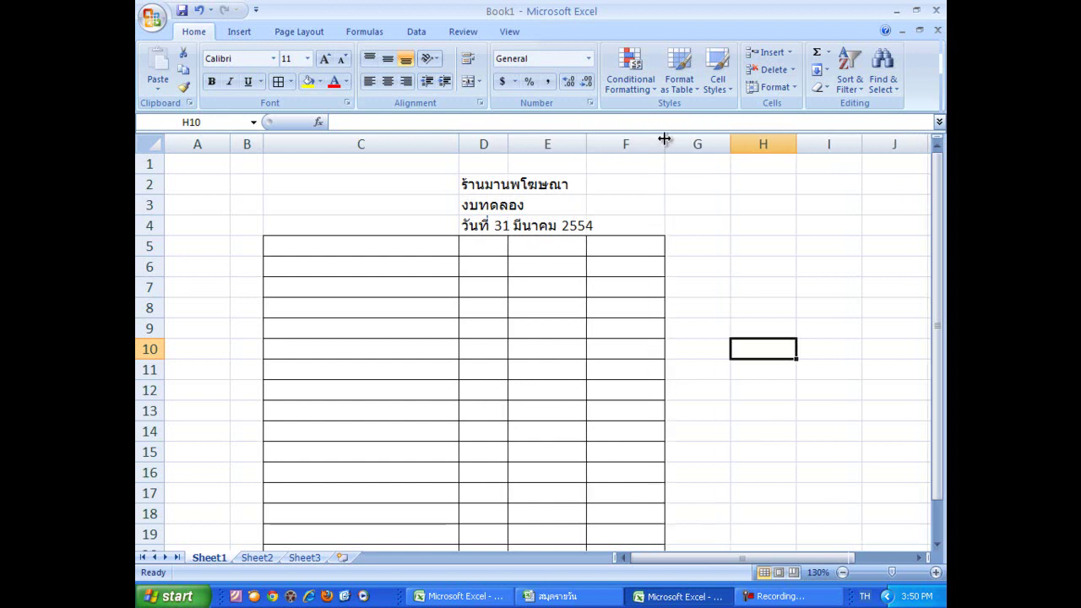
# Step: Enter the headers "ชื่อบัญชี" in C5 and "เลขที่บัญชี" in D5, and widen column D to fit its header
pyautogui.click(335, 246)
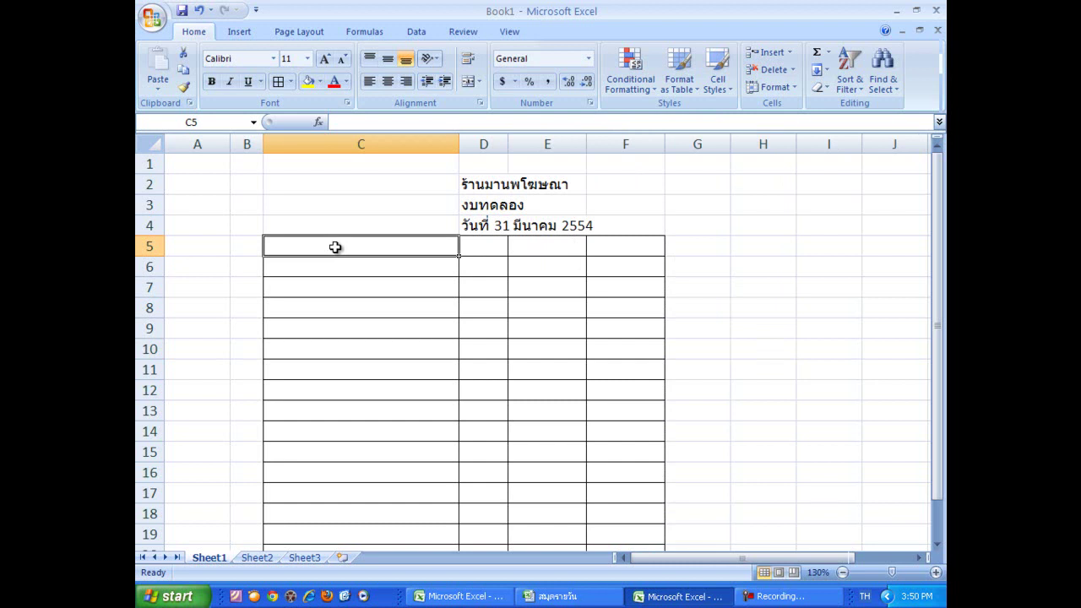
pyautogui.write('ชื่อบัญชี')
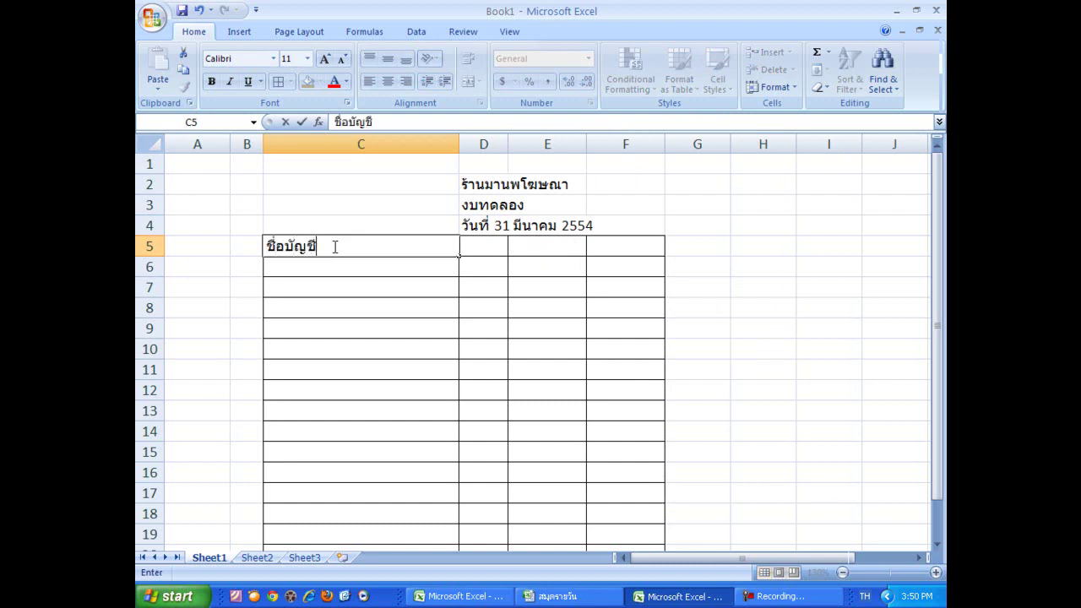
pyautogui.press('Tab')
pyautogui.write('เลขที่')
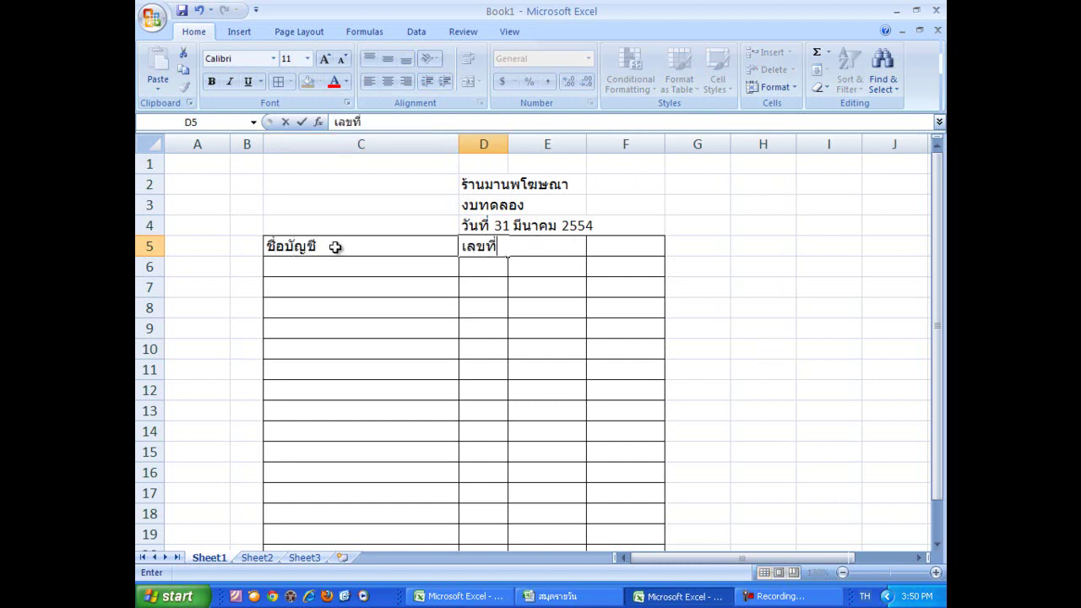
pyautogui.write('บัญชี')
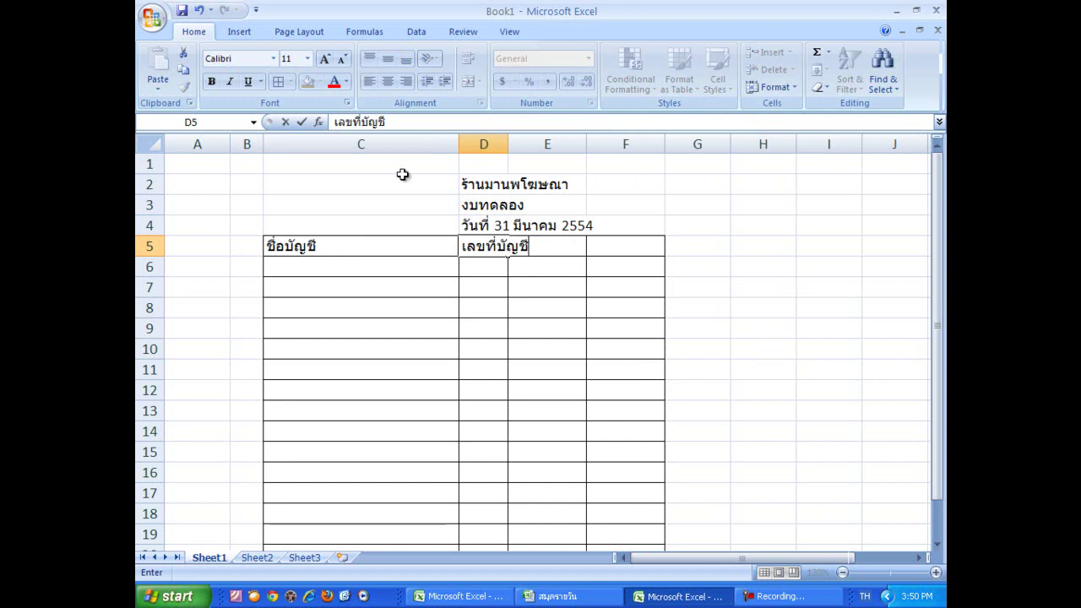
pyautogui.click(541, 162)
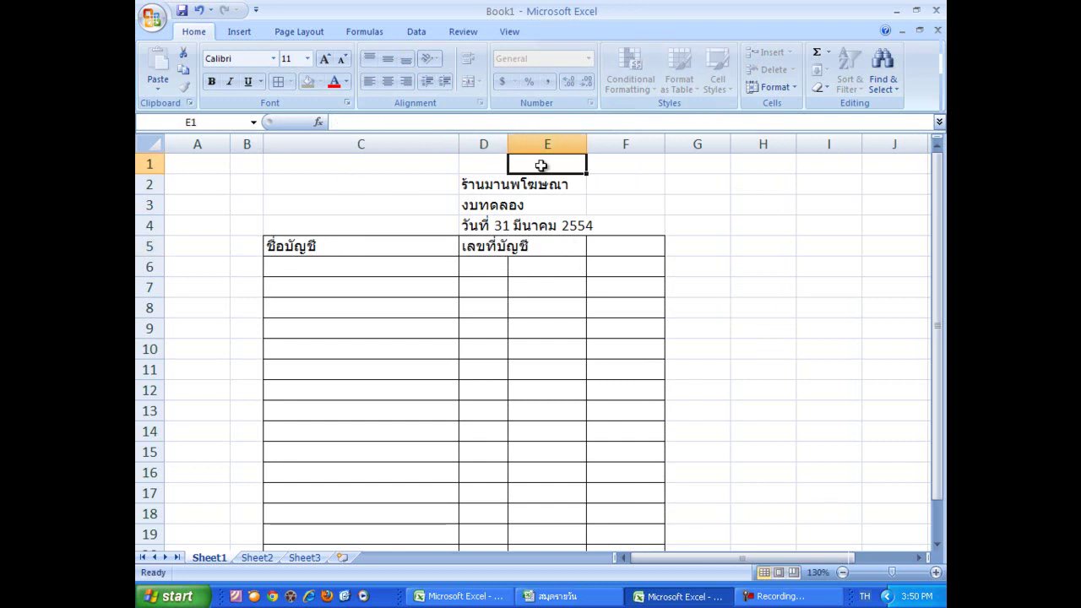
pyautogui.moveTo(508, 141); pyautogui.dragTo(541, 139)
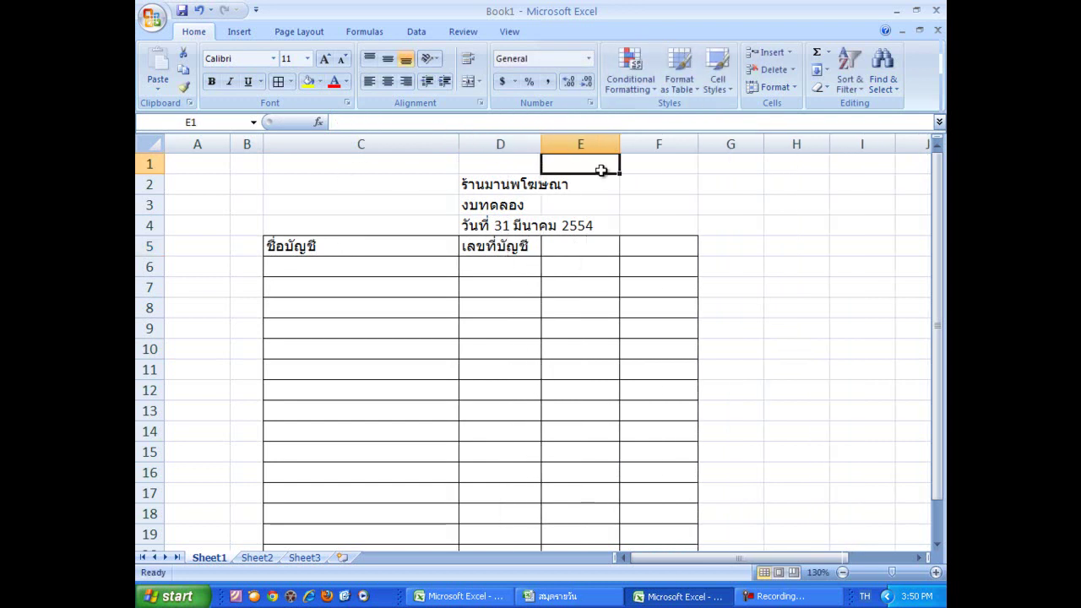
# Step: Enter the amount column headers "เดบิต" in E5 and "เครดิต" in F5
pyautogui.click(579, 244)
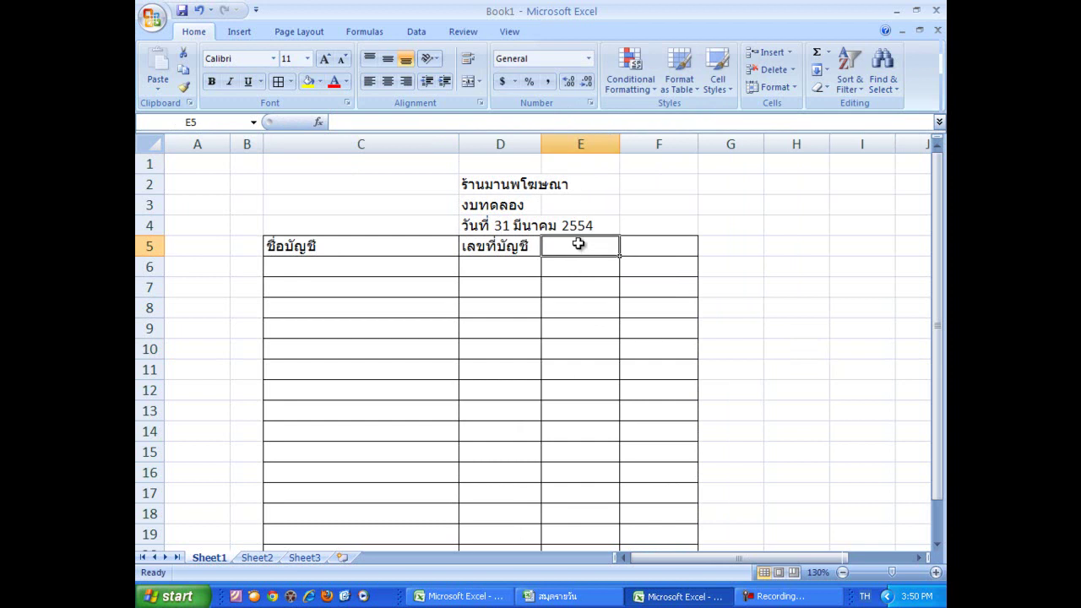
pyautogui.write('เดบิต')
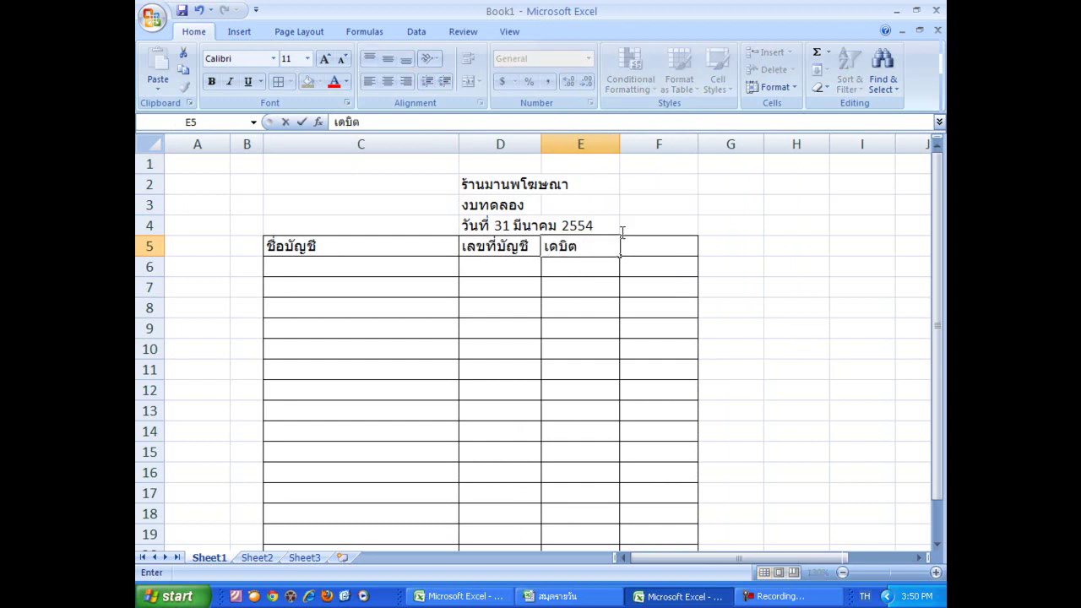
pyautogui.click(676, 245)
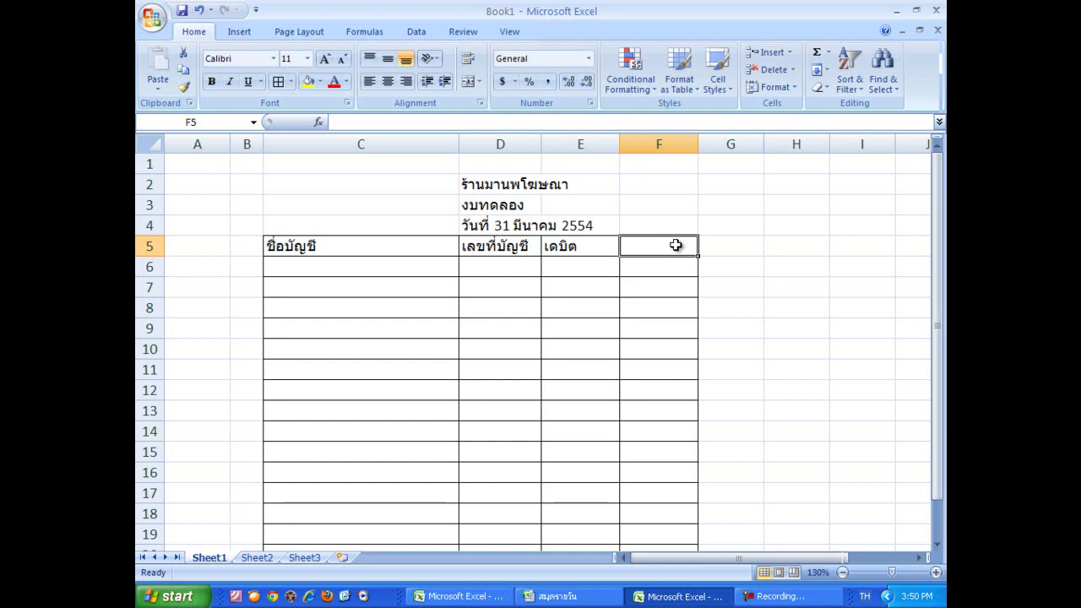
pyautogui.write('เครดิต')
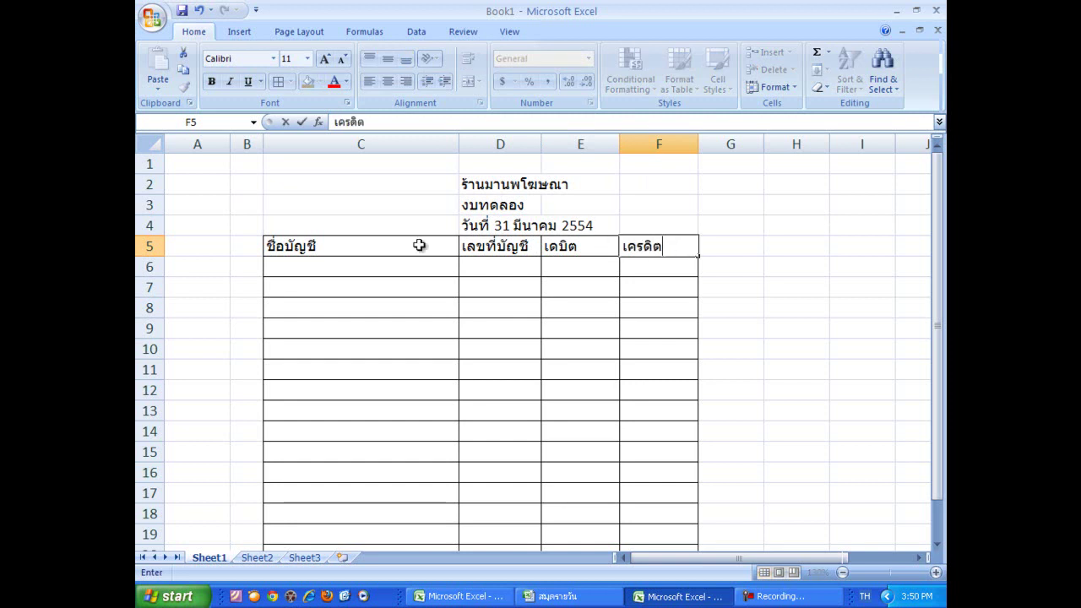
# Step: Centre the header texts in C5:F5 horizontally
pyautogui.moveTo(270, 247); pyautogui.dragTo(680, 245)
pyautogui.click(388, 82)
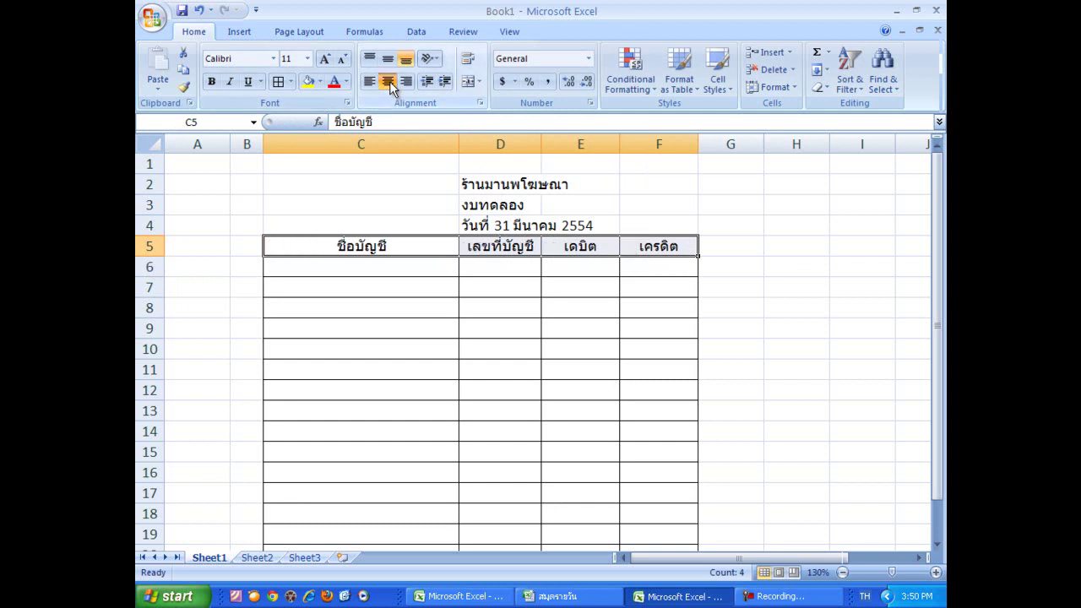
pyautogui.click(718, 369)
pyautogui.click(659, 246)
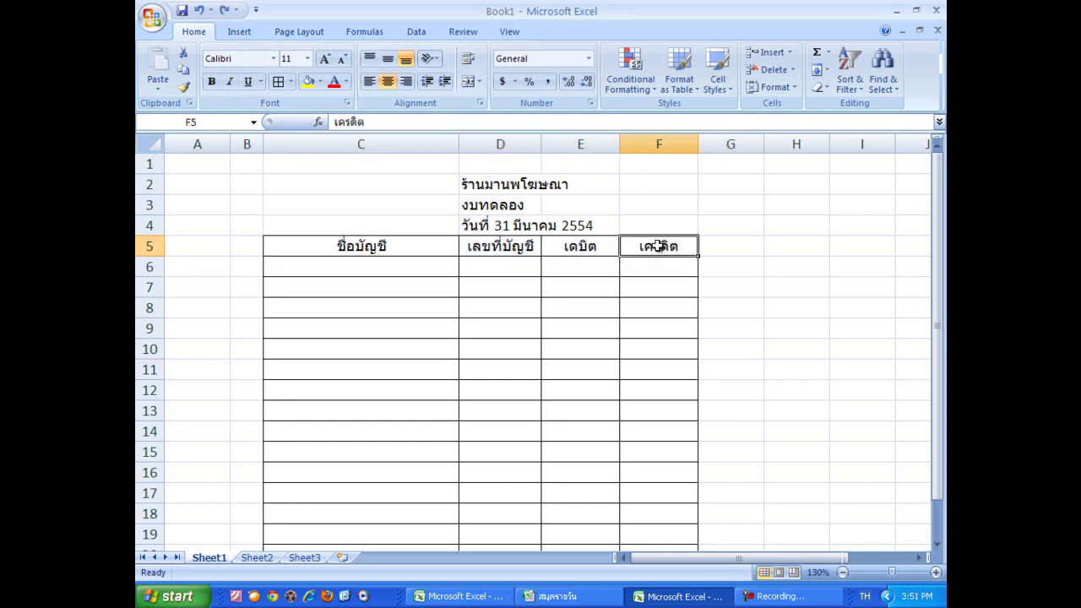
# Step: Merge and centre each of the three title rows, 2 to 4, across columns C to F
pyautogui.click(409, 192)
pyautogui.moveTo(409, 192); pyautogui.dragTo(647, 185)
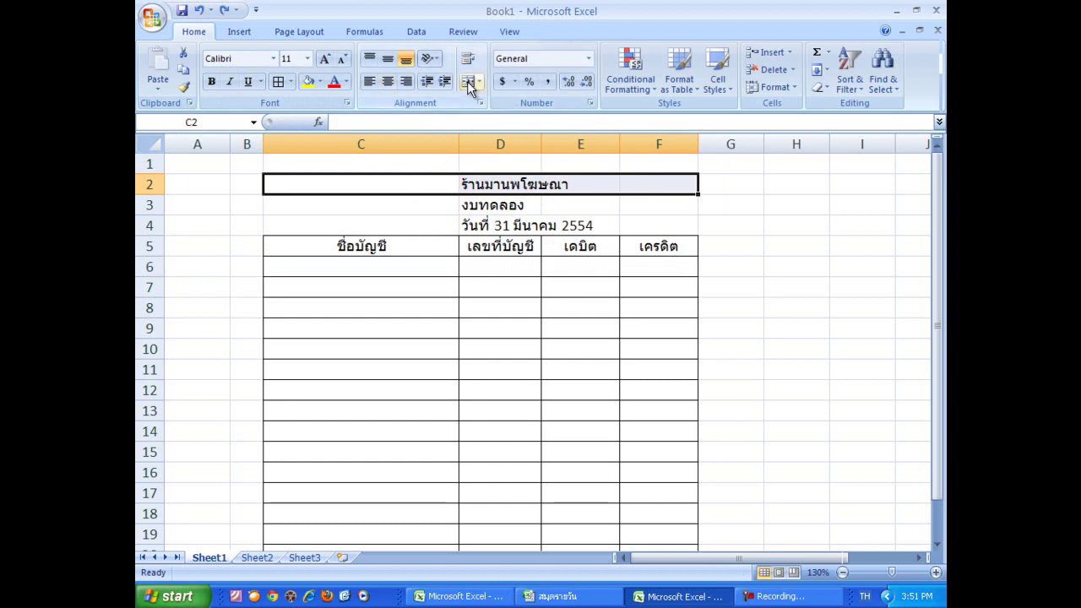
pyautogui.click(467, 82)
pyautogui.moveTo(376, 206); pyautogui.dragTo(651, 200)
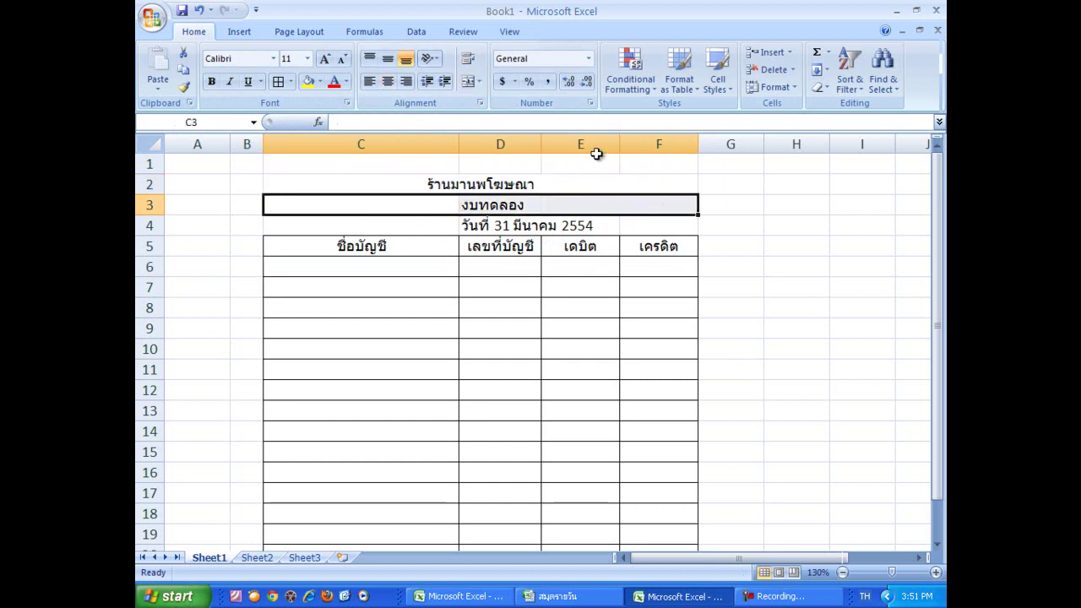
pyautogui.click(467, 82)
pyautogui.moveTo(374, 226); pyautogui.dragTo(640, 212)
pyautogui.click(468, 82)
pyautogui.click(741, 304)
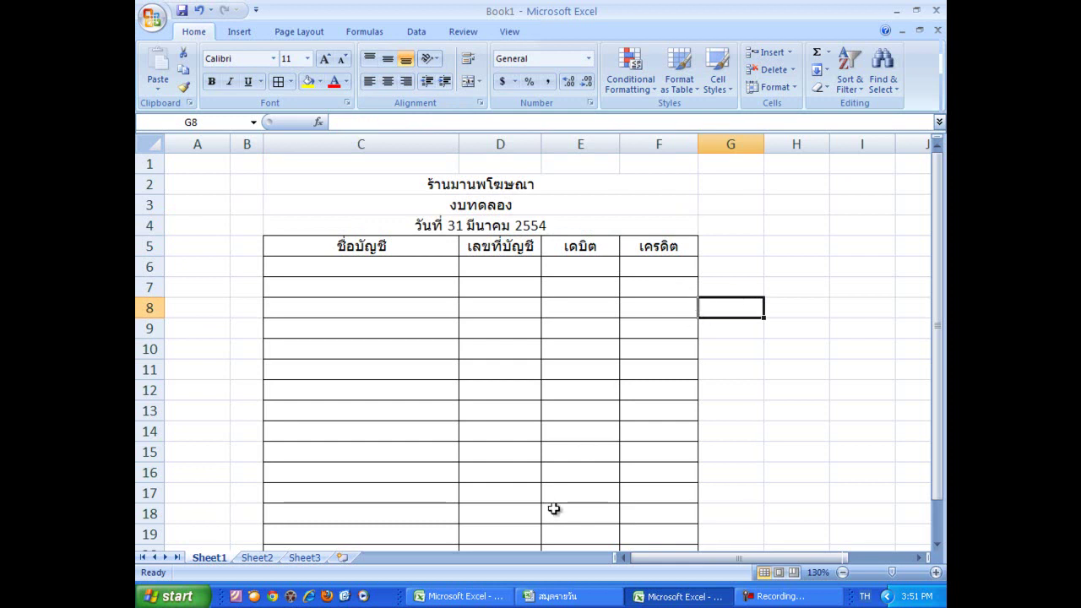
# Step: Look up the cash account in the แยกประเภท workbook and enter "เงินสด" in C6 and 101 in D6 of Book1
pyautogui.click(497, 598)
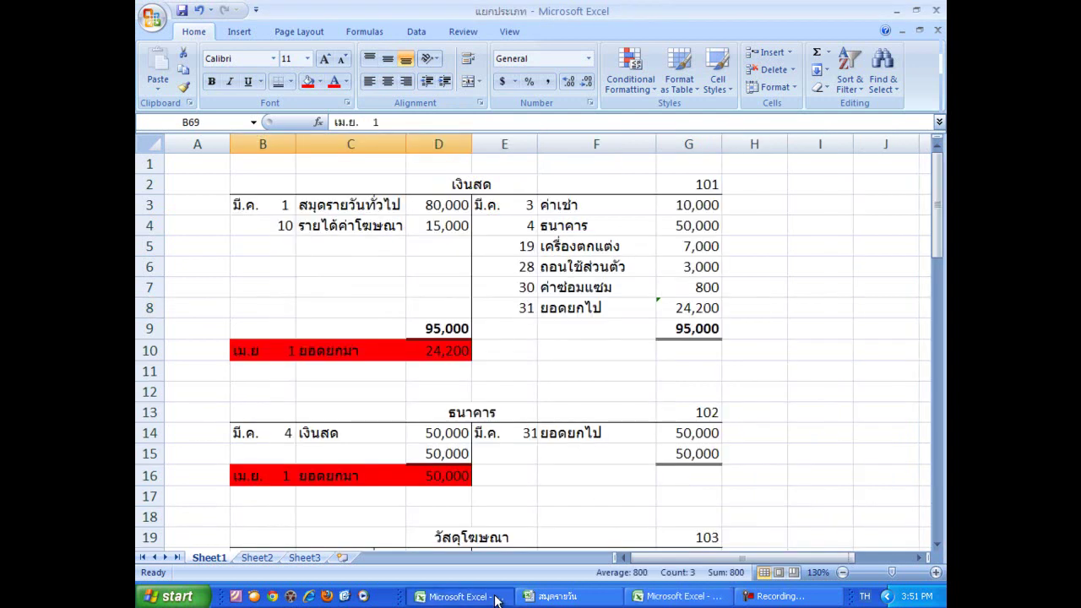
pyautogui.click(466, 183)
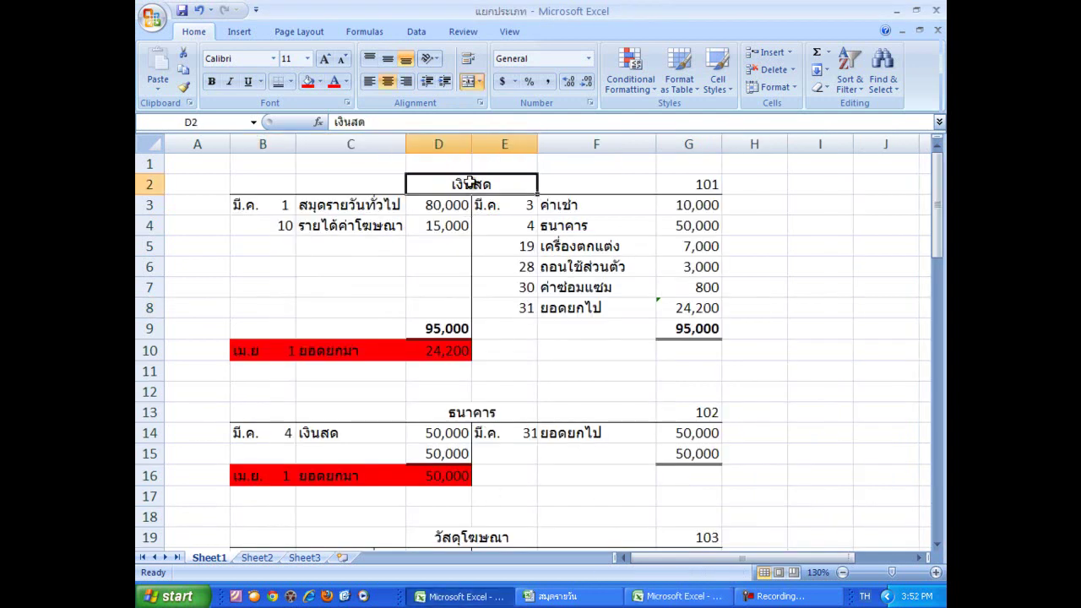
pyautogui.click(674, 597)
pyautogui.click(350, 268)
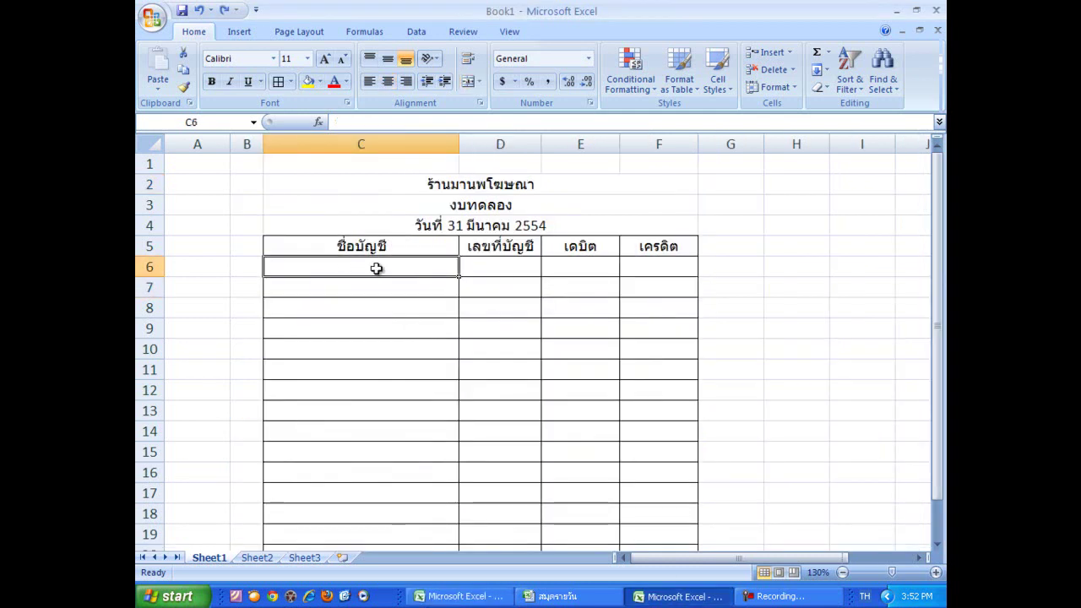
pyautogui.write('เงินสด')
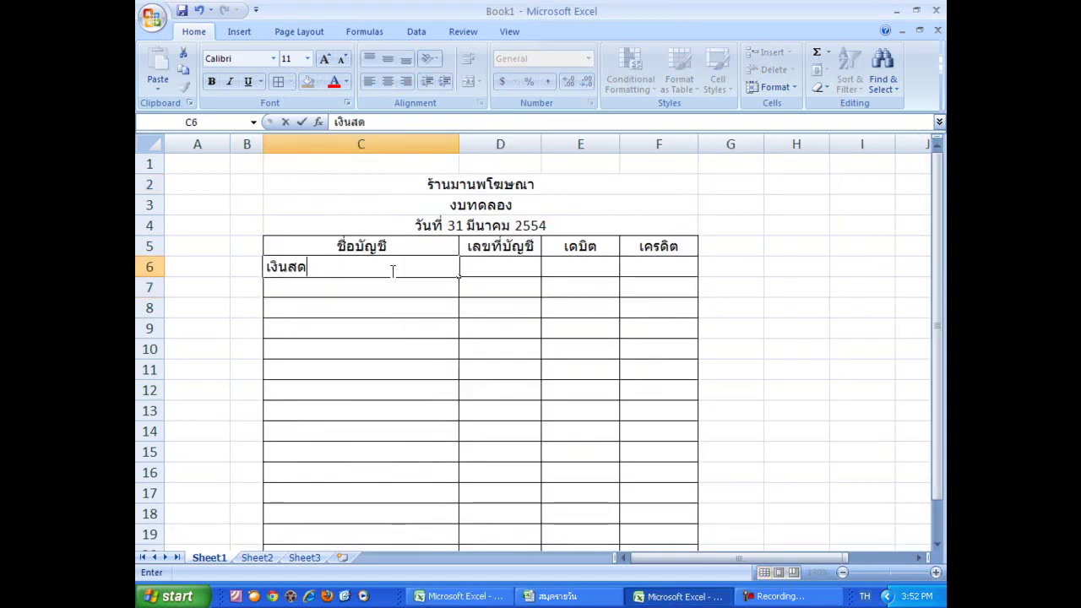
pyautogui.click(469, 268)
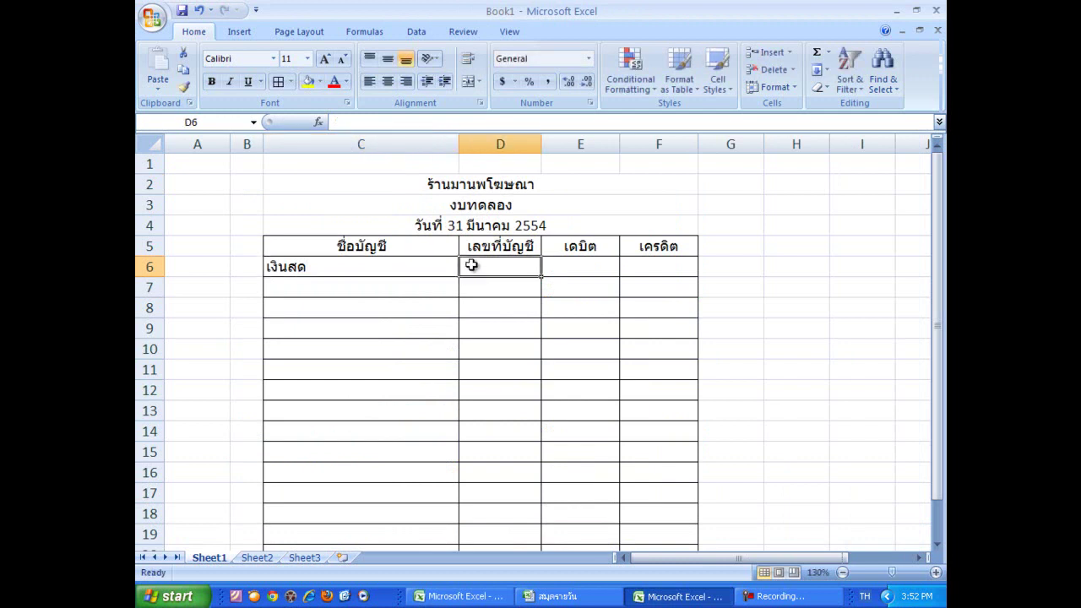
pyautogui.write('101')
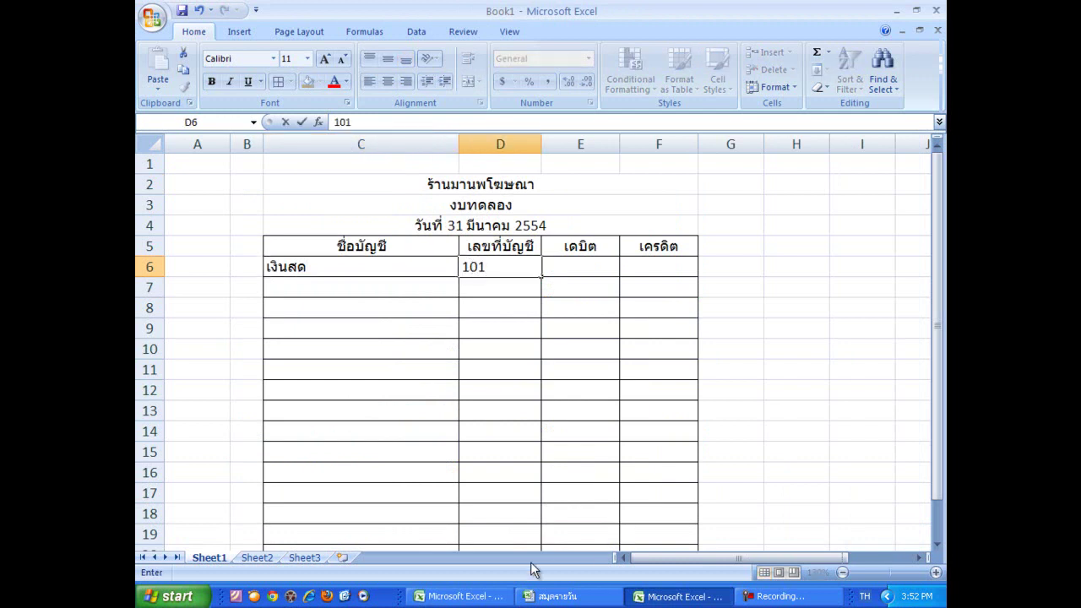
# Step: Look up the closing balance of เงินสด in the แยกประเภท workbook and enter 24,200 as its debit in E6 of Book1
pyautogui.click(460, 596)
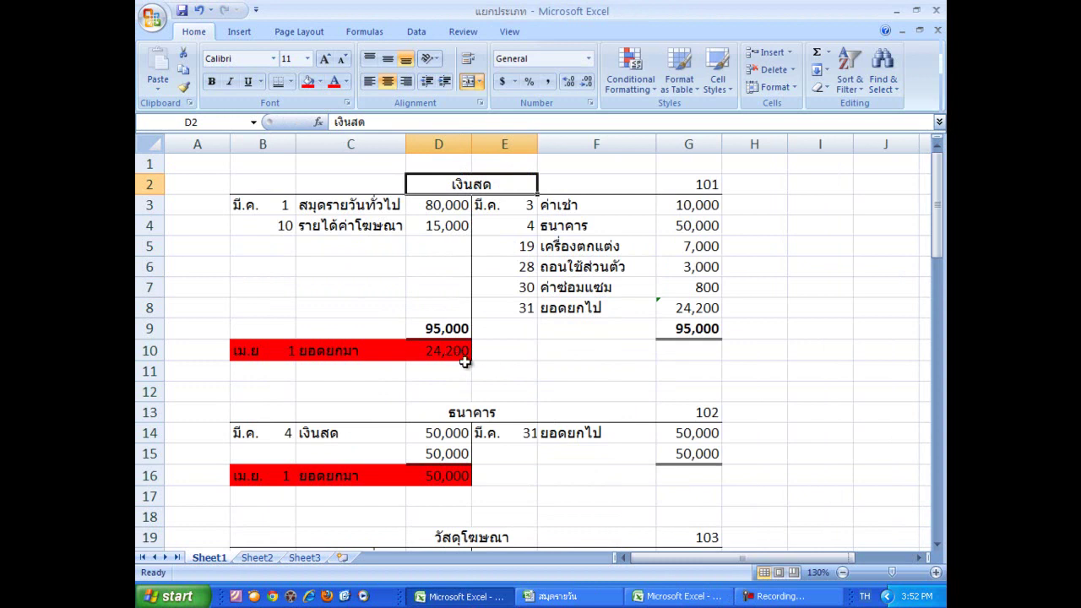
pyautogui.click(684, 596)
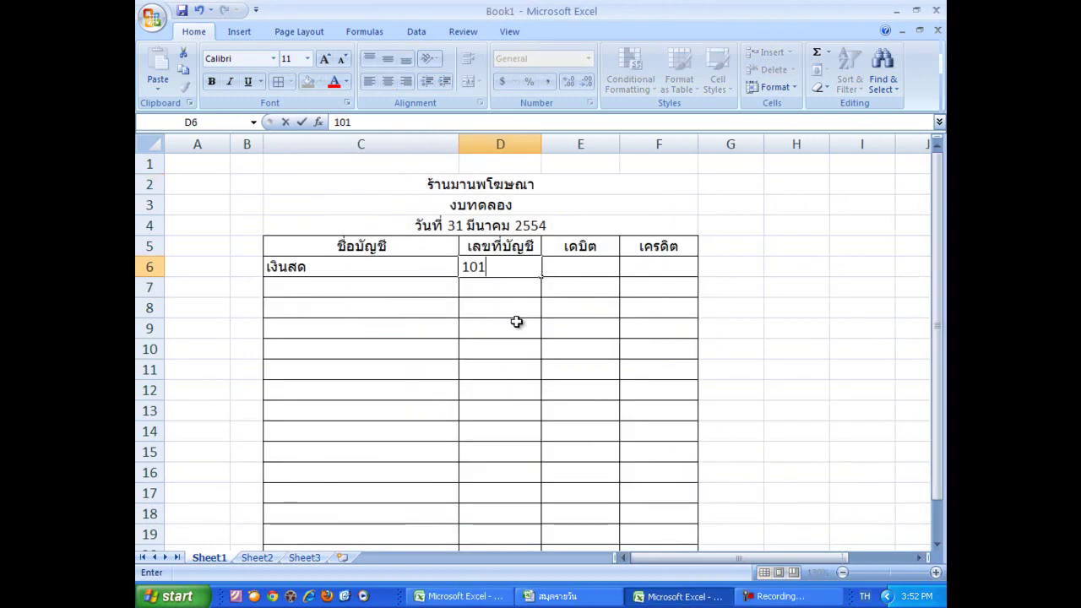
pyautogui.click(578, 270)
pyautogui.write('24')
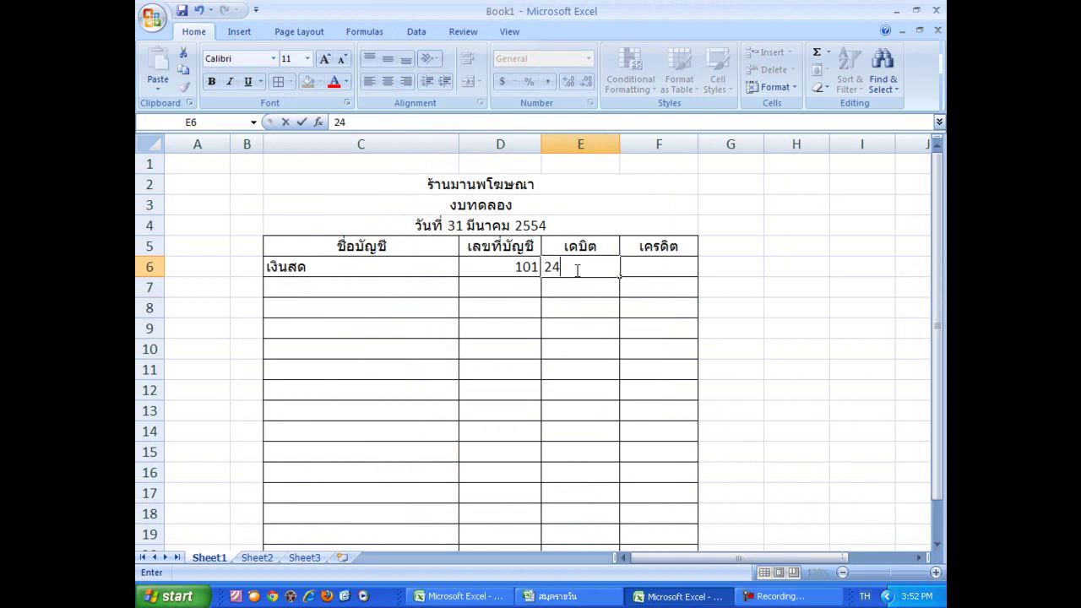
pyautogui.write(',200')
# Step: Look up account ธนาคาร in the แยกประเภท workbook and fill row 7 of Book1 with ธนาคาร, number 102 and debit 50,000
pyautogui.click(459, 597)
pyautogui.scroll(-1, 361, 408)
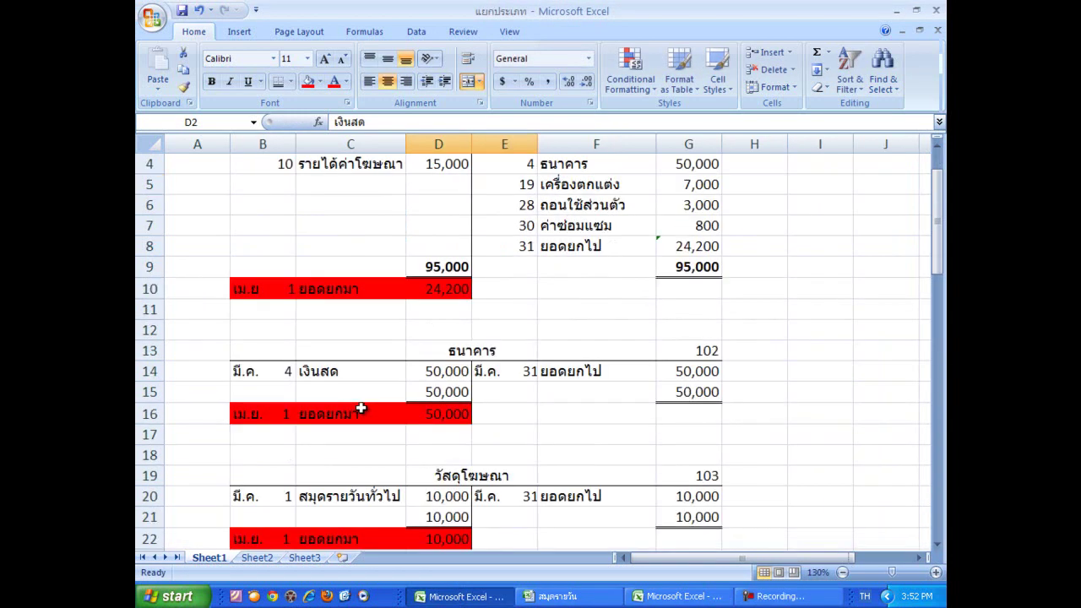
pyautogui.click(458, 352)
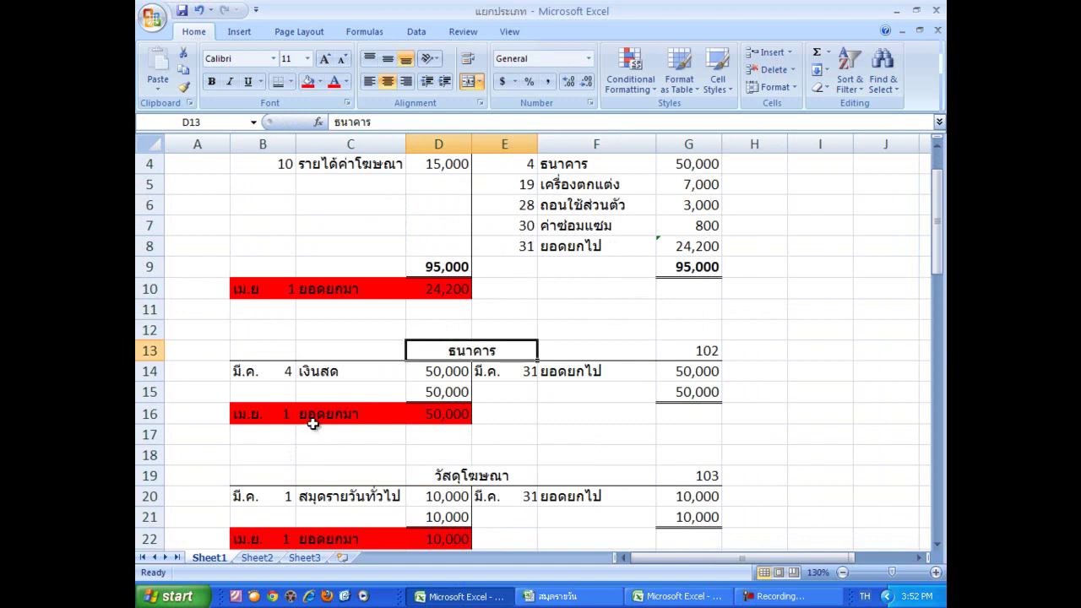
pyautogui.click(629, 601)
pyautogui.click(339, 291)
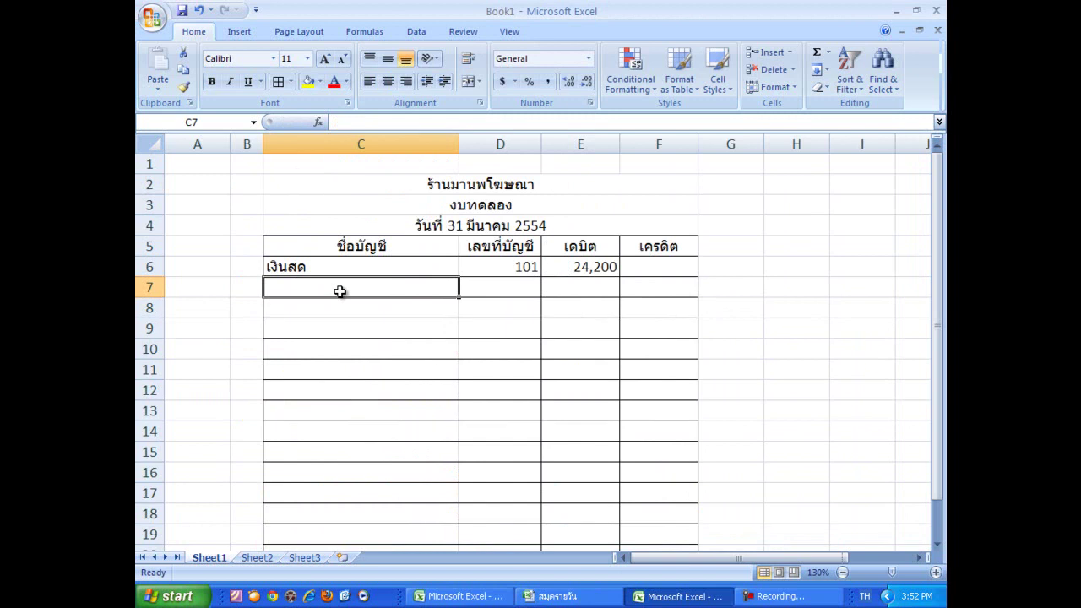
pyautogui.write('ธนาคาร')
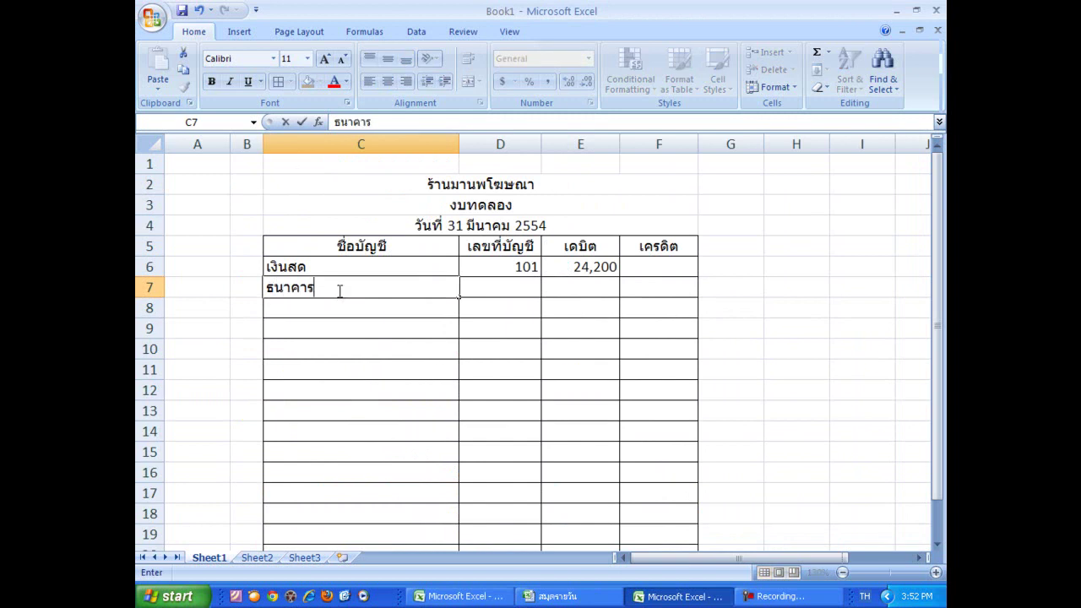
pyautogui.click(611, 287)
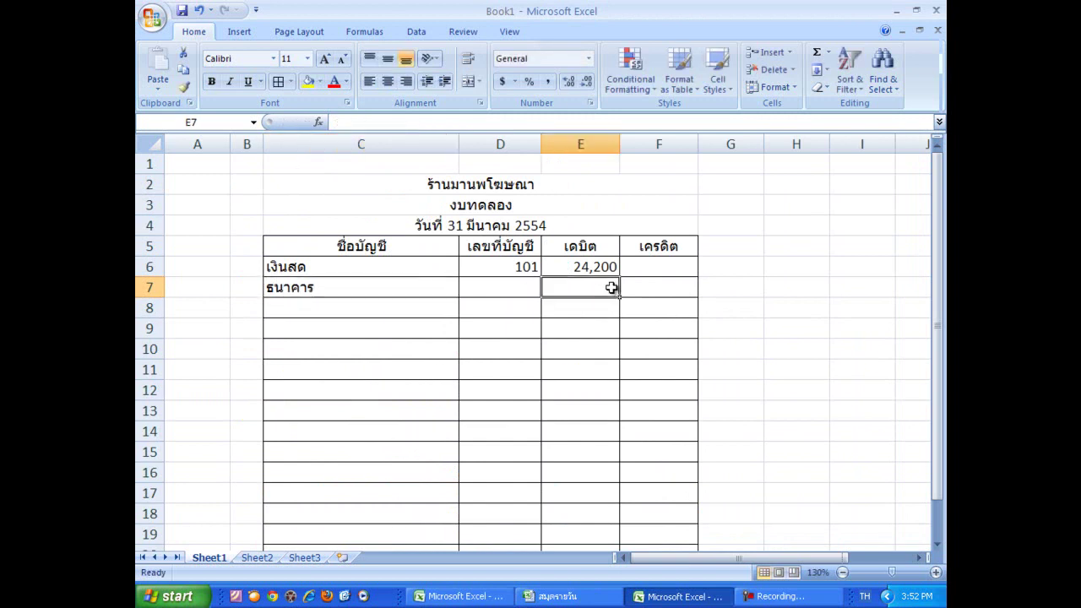
pyautogui.write('50,000')
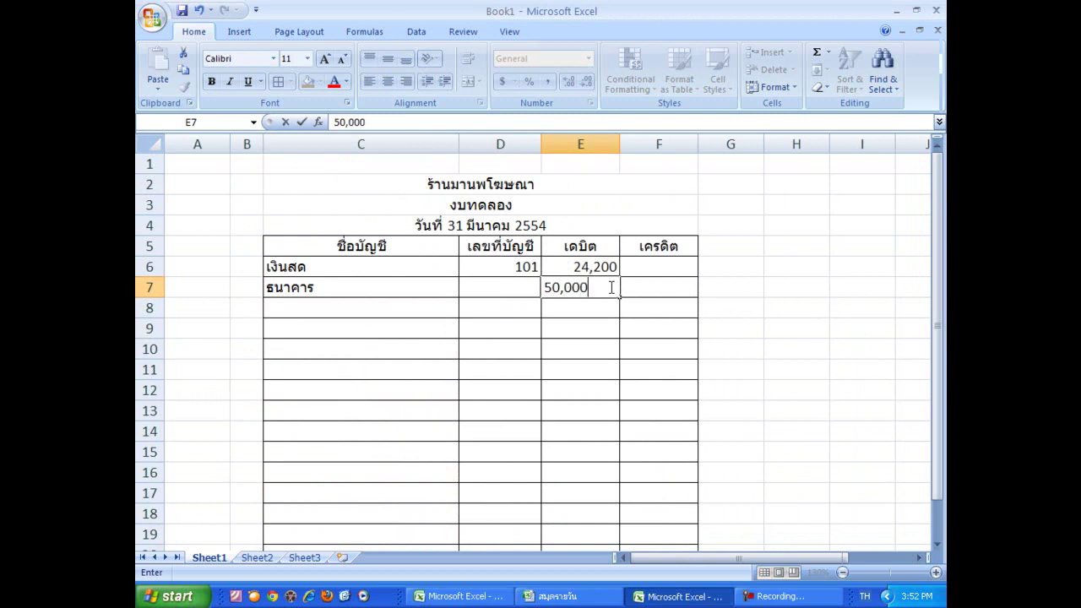
pyautogui.click(494, 285)
pyautogui.write('102')
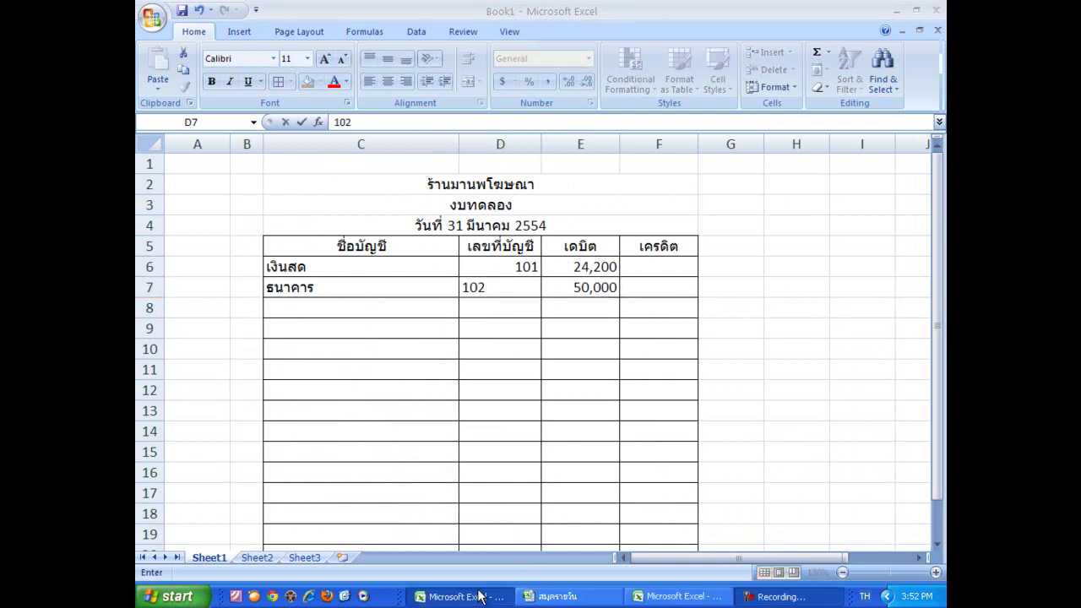
# Step: Look up account วัสดุโฆษณา in the แยกประเภท workbook and fill row 8 of Book1 with วัสดุโฆษณา, number 103 and debit 10,000
pyautogui.click(461, 596)
pyautogui.scroll(-3, 377, 360)
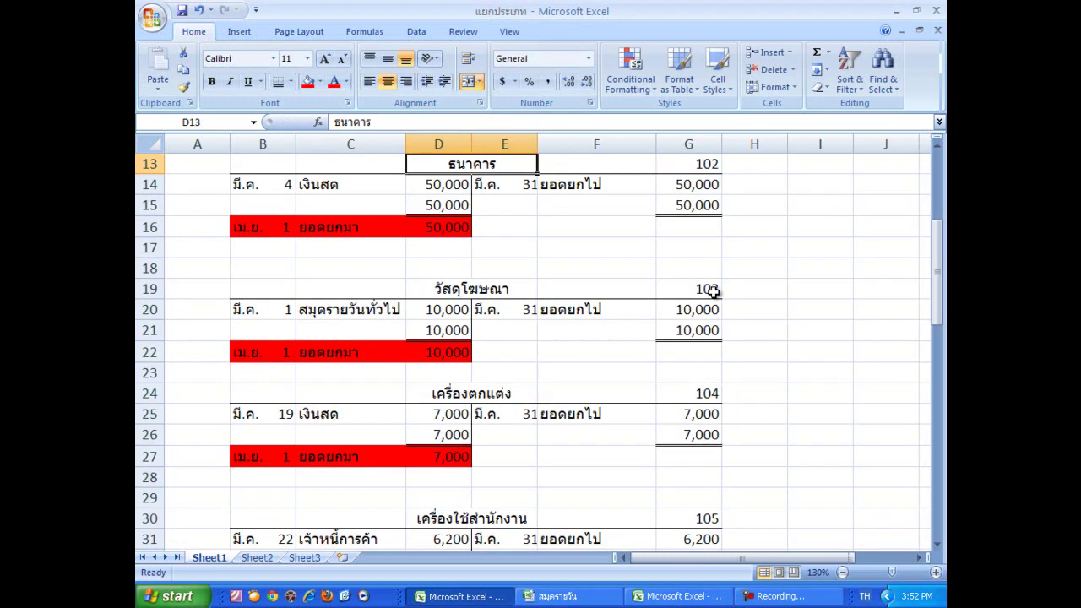
pyautogui.click(669, 601)
pyautogui.click(385, 306)
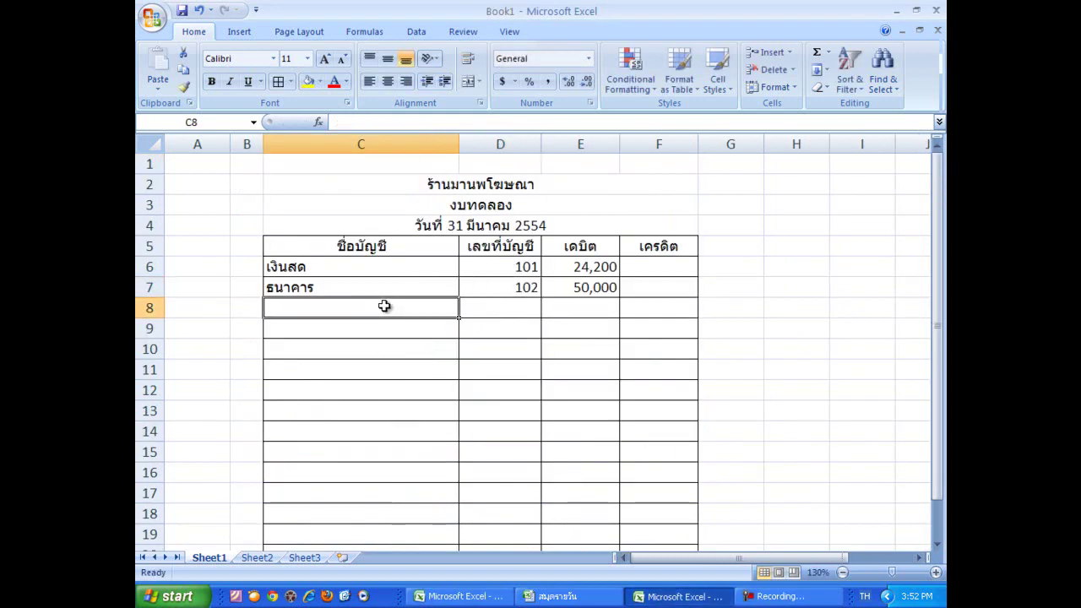
pyautogui.write('วัสดุ')
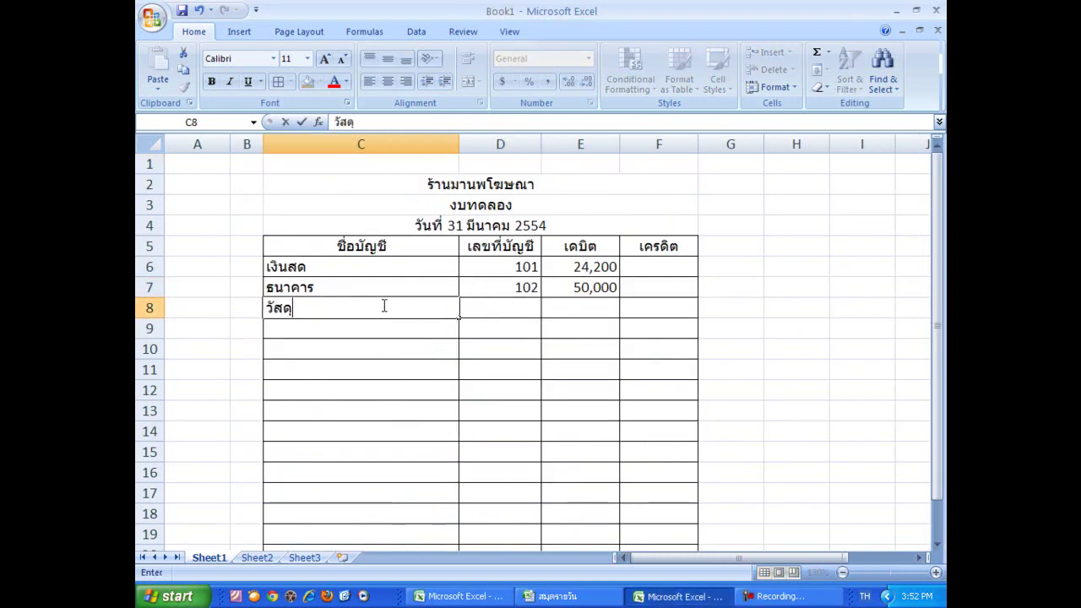
pyautogui.write('โฆษณา')
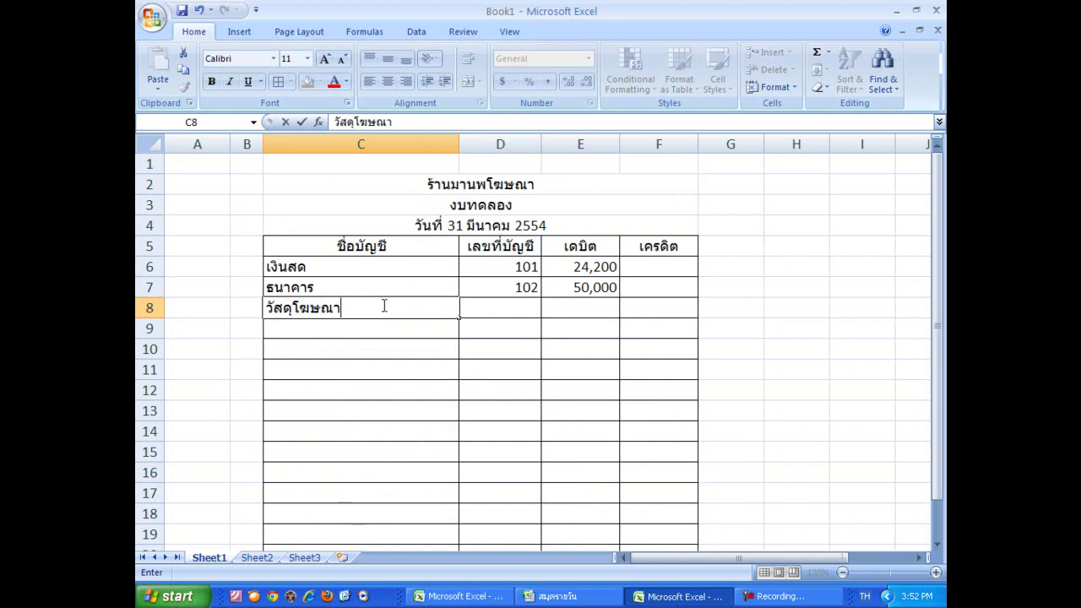
pyautogui.write('103')
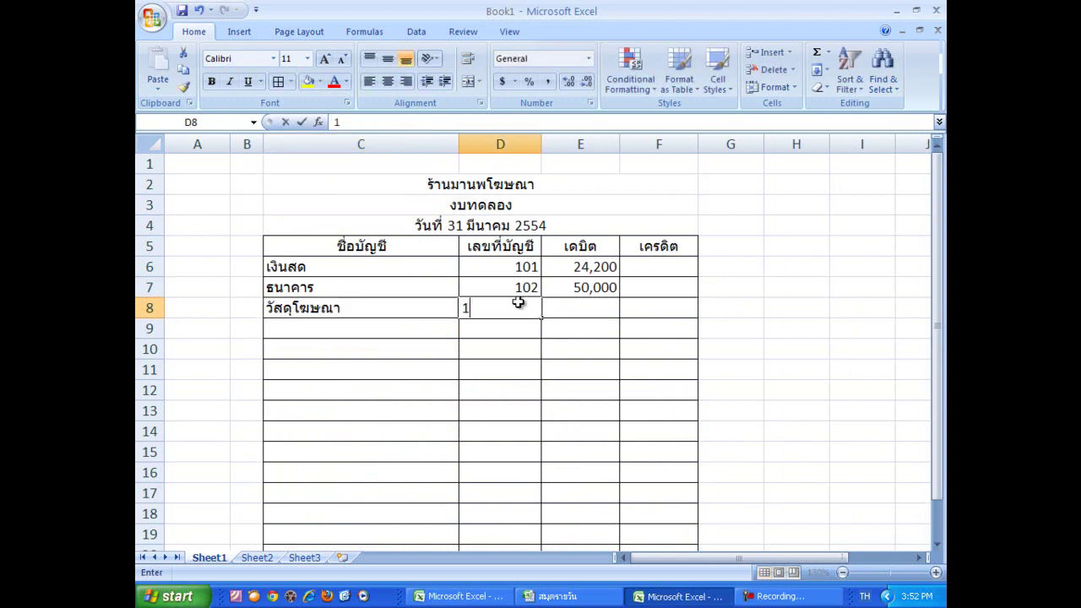
pyautogui.click(594, 307)
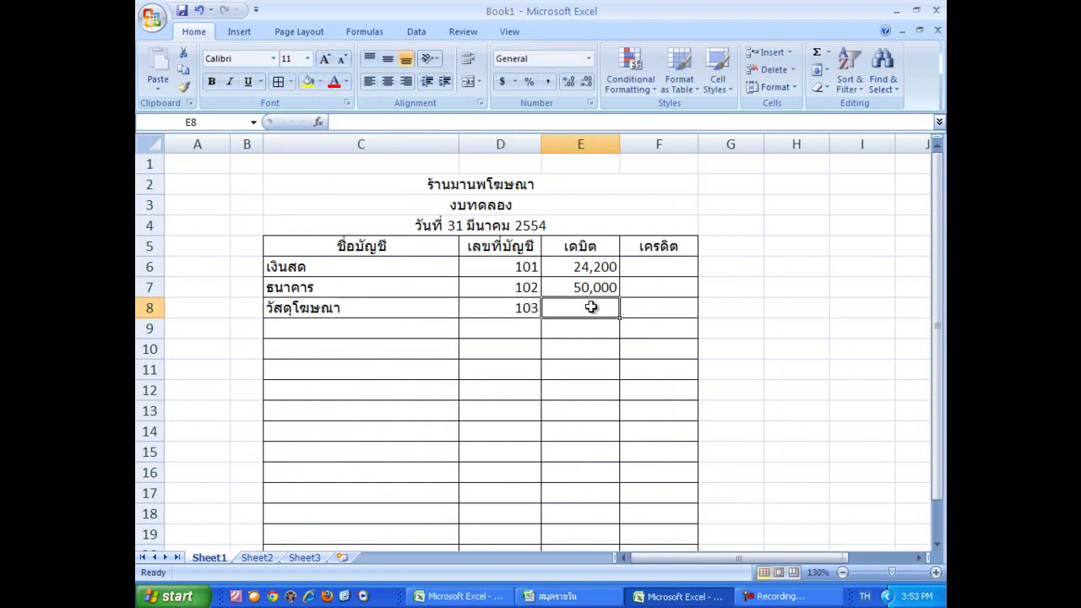
pyautogui.write('10')
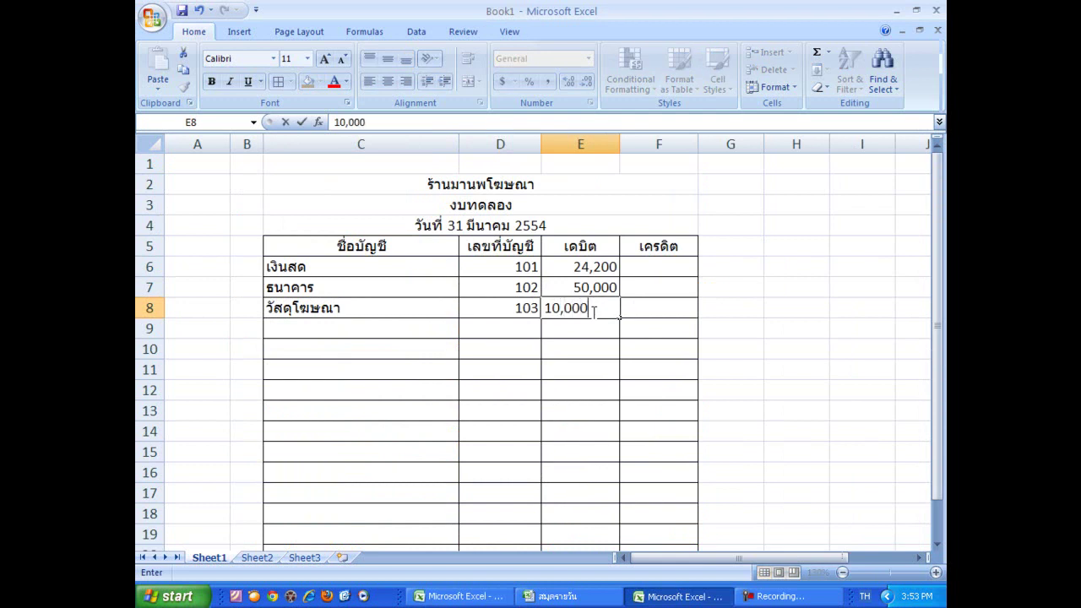
pyautogui.write(',000')
# Step: Look up account เครื่องตกแต่ง in the แยกประเภท workbook and fill row 9 of Book1 with เครื่องตกแต่ง, number 104 and debit 7,000
pyautogui.hotkey('alt', 'Tab')
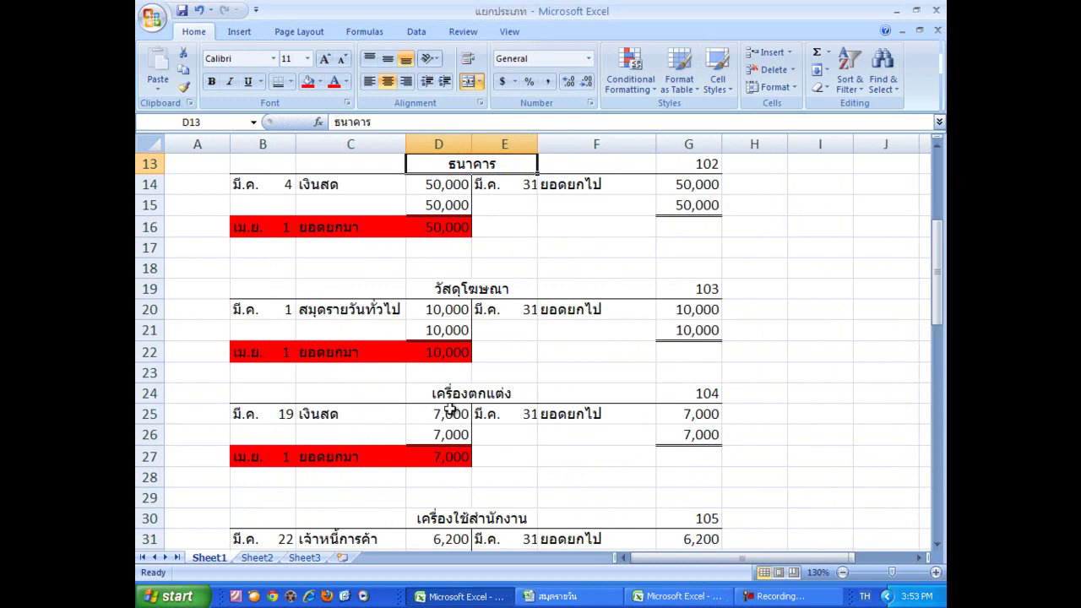
pyautogui.scroll(-2, 456, 411)
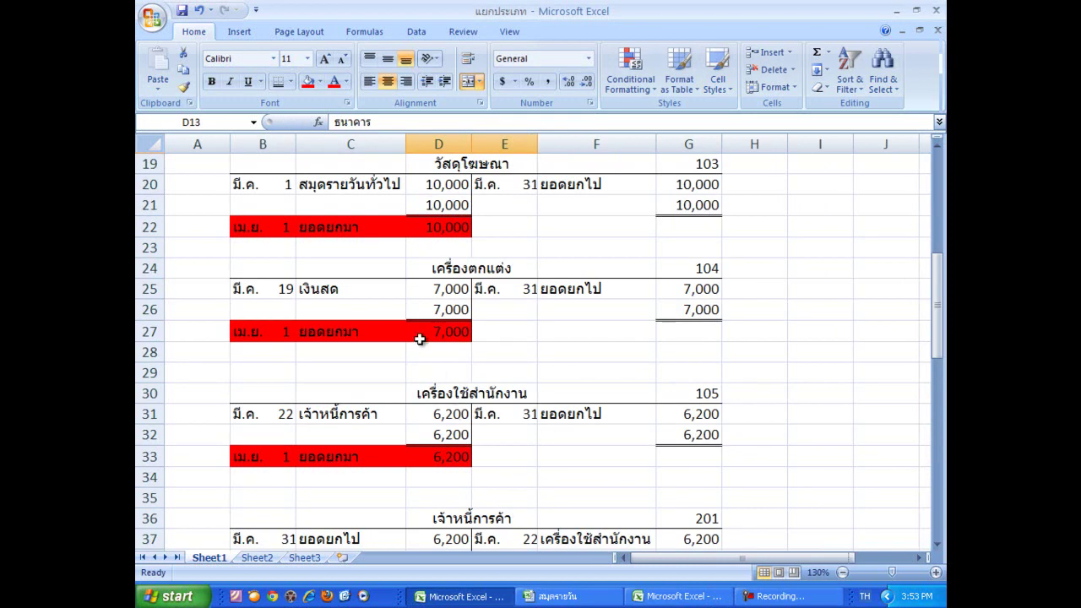
pyautogui.click(685, 595)
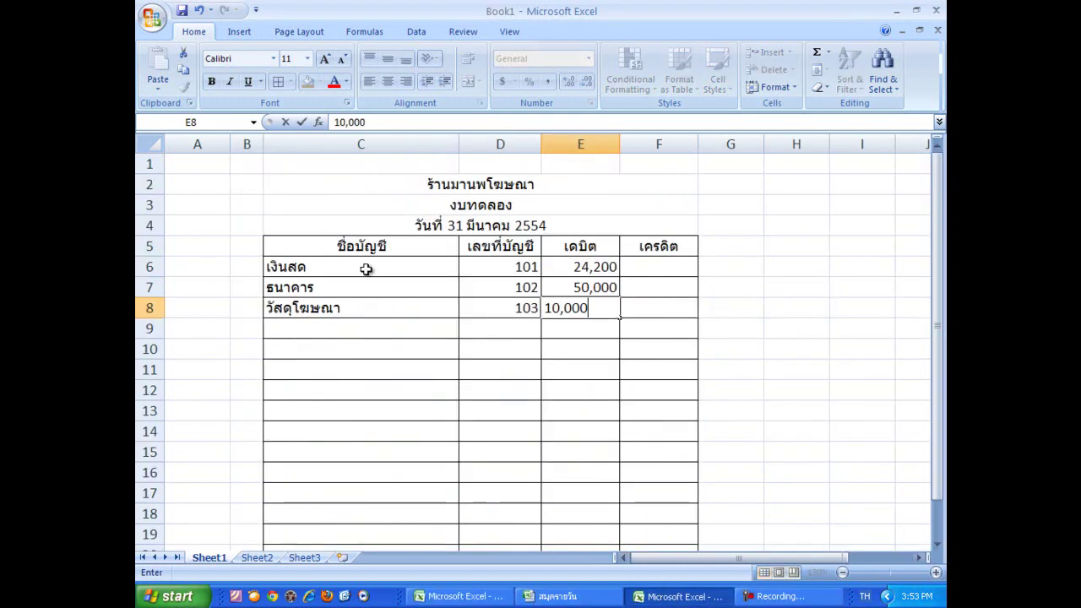
pyautogui.click(357, 331)
pyautogui.write('เครื่องตกแต่ง')
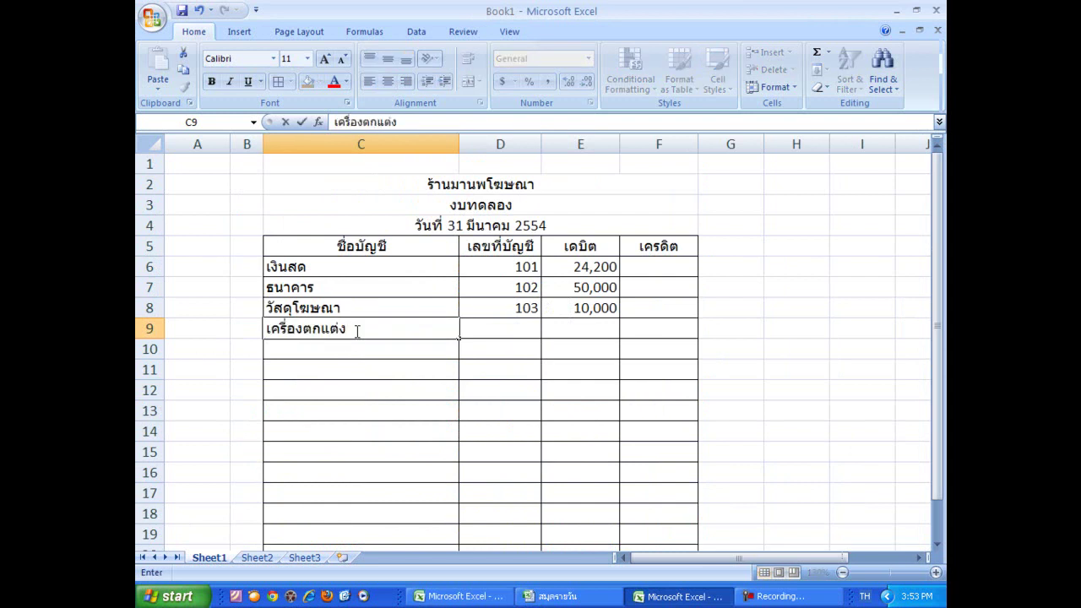
pyautogui.click(521, 331)
pyautogui.write('104')
pyautogui.click(579, 331)
pyautogui.write('7')
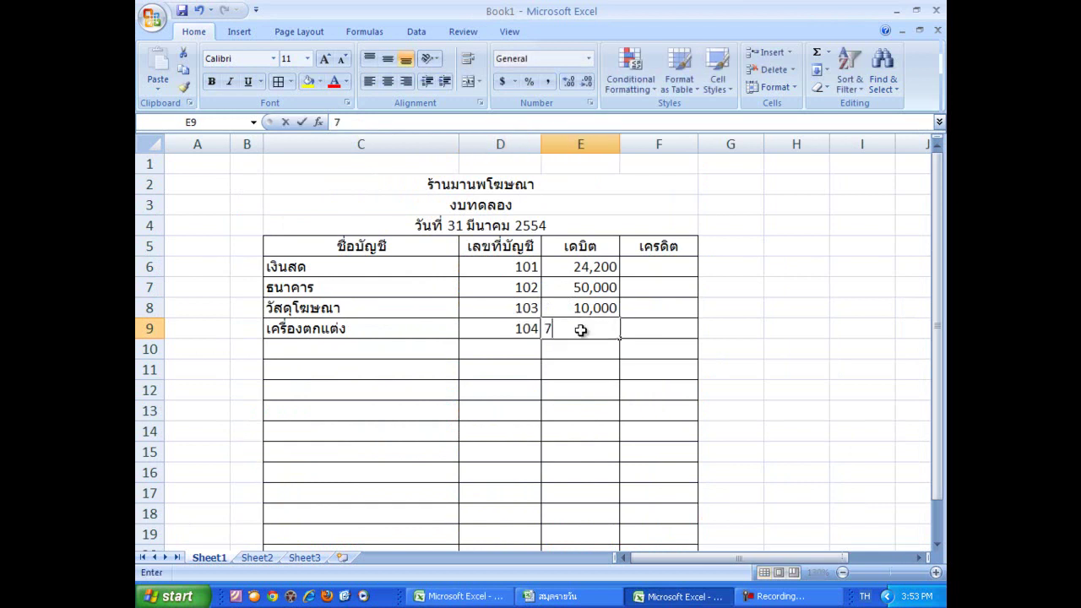
pyautogui.write(',00')
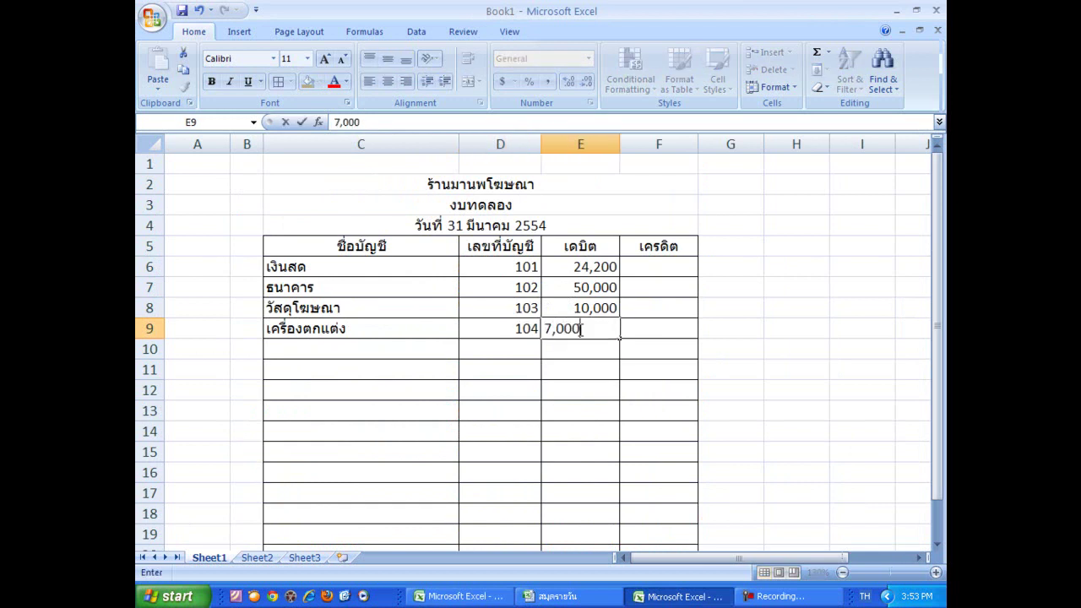
# Step: Look up account เครื่องใช้สำนักงาน in the แยกประเภท workbook and fill row 10 of Book1 with เครื่องใช้สำนักงาน, number 105 and debit 6,200
pyautogui.click(460, 596)
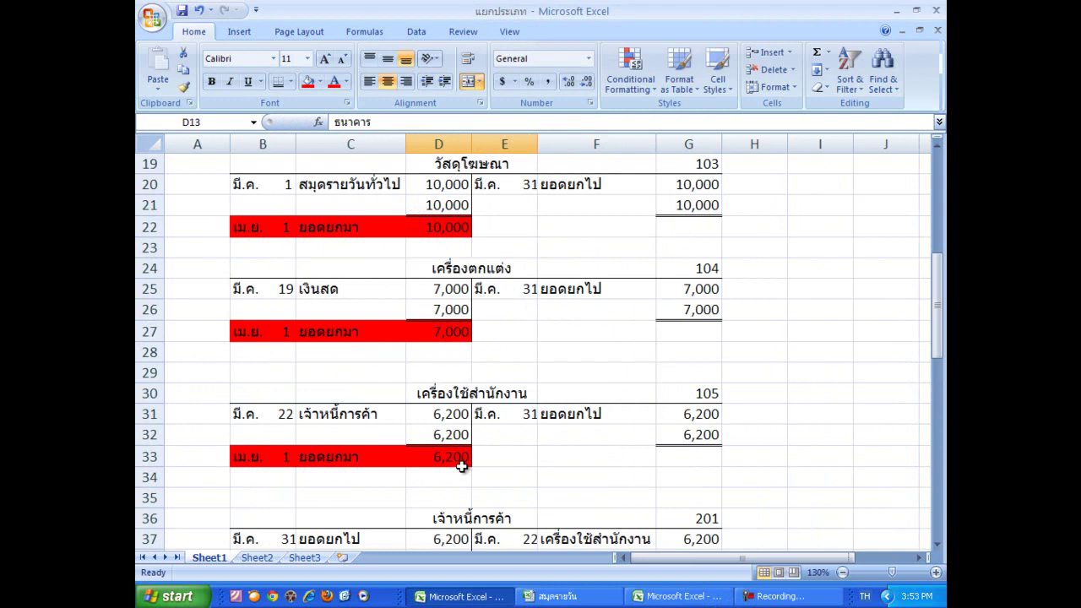
pyautogui.scroll(-2, 462, 467)
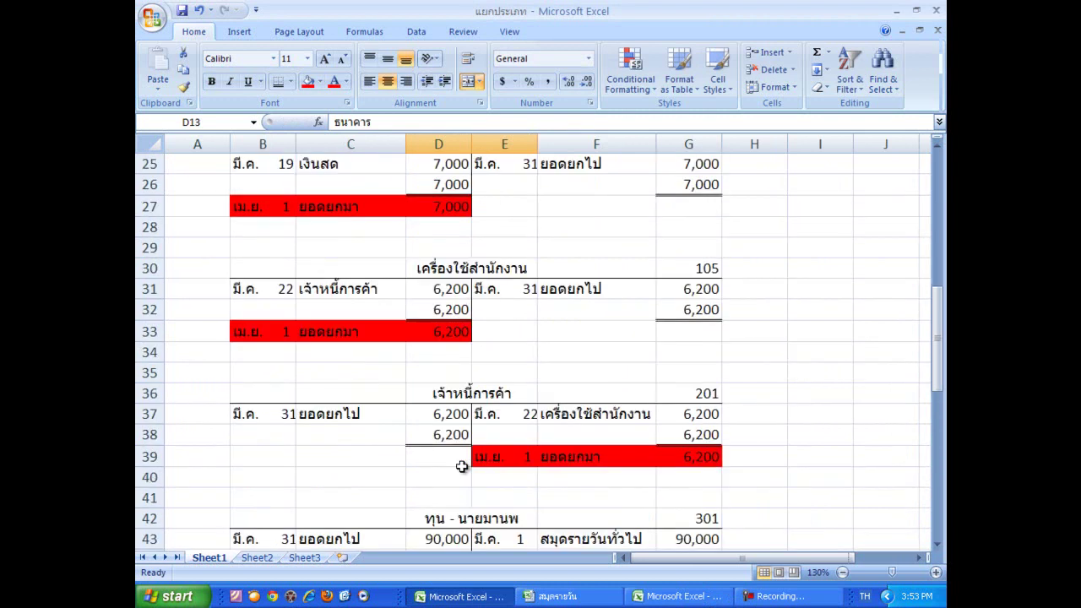
pyautogui.click(661, 597)
pyautogui.click(389, 349)
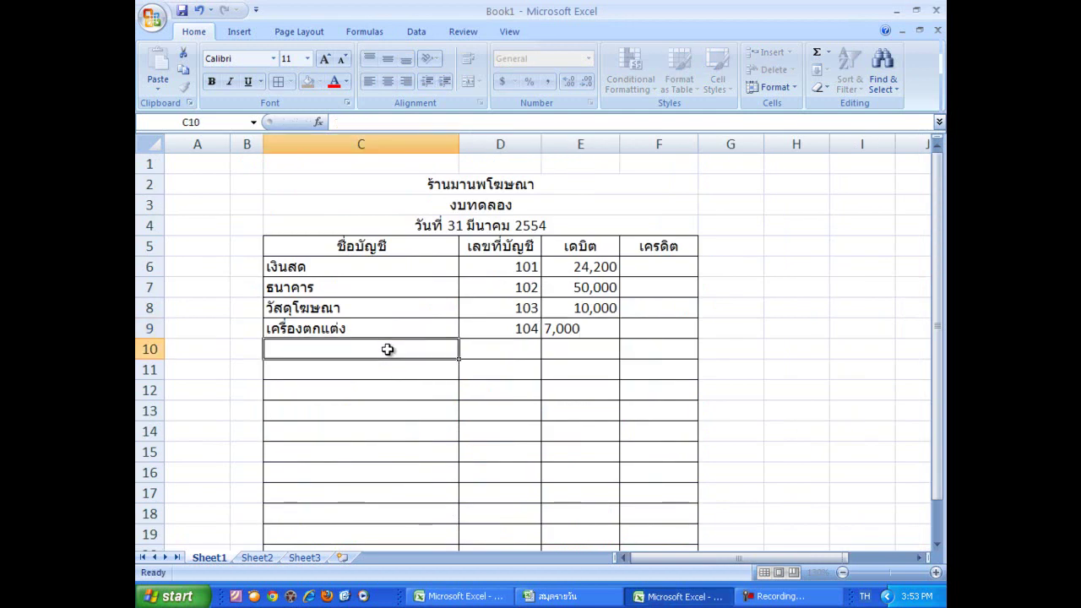
pyautogui.write('เค')
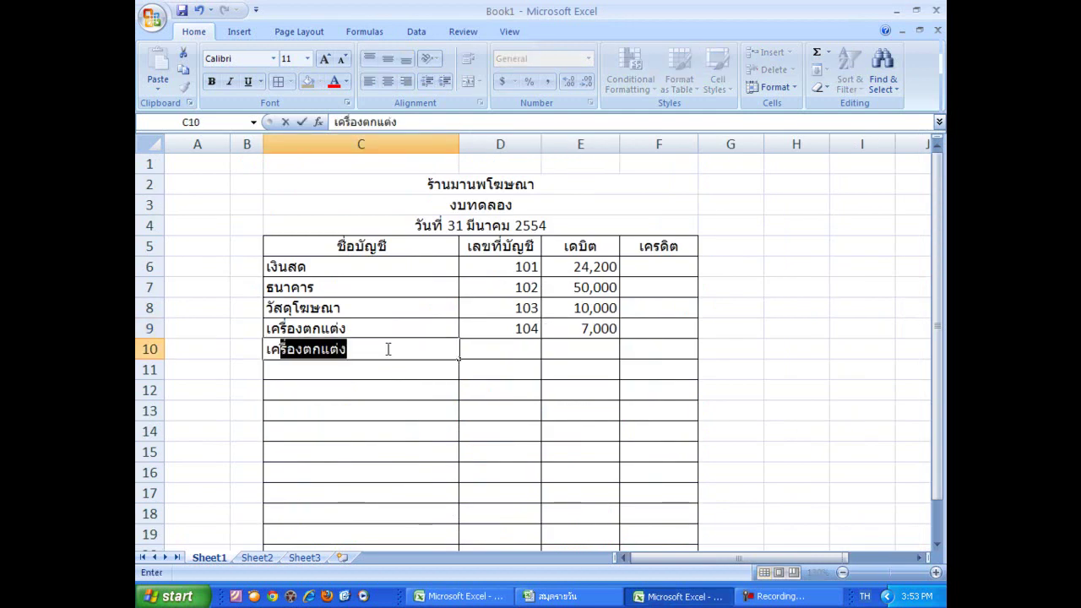
pyautogui.write('รื่องใช้สำนักงาน')
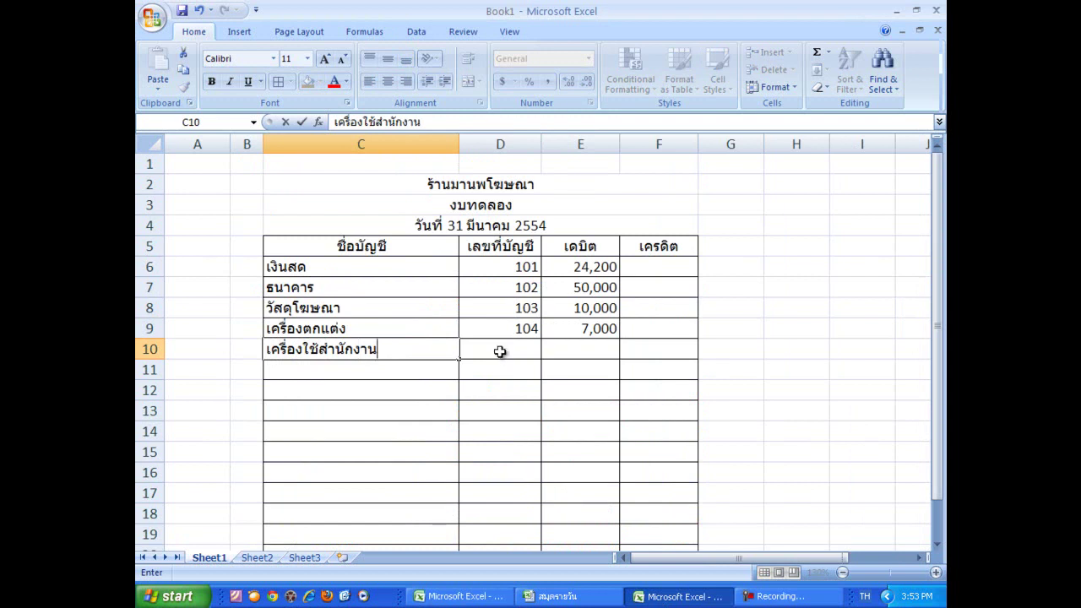
pyautogui.click(501, 351)
pyautogui.write('105')
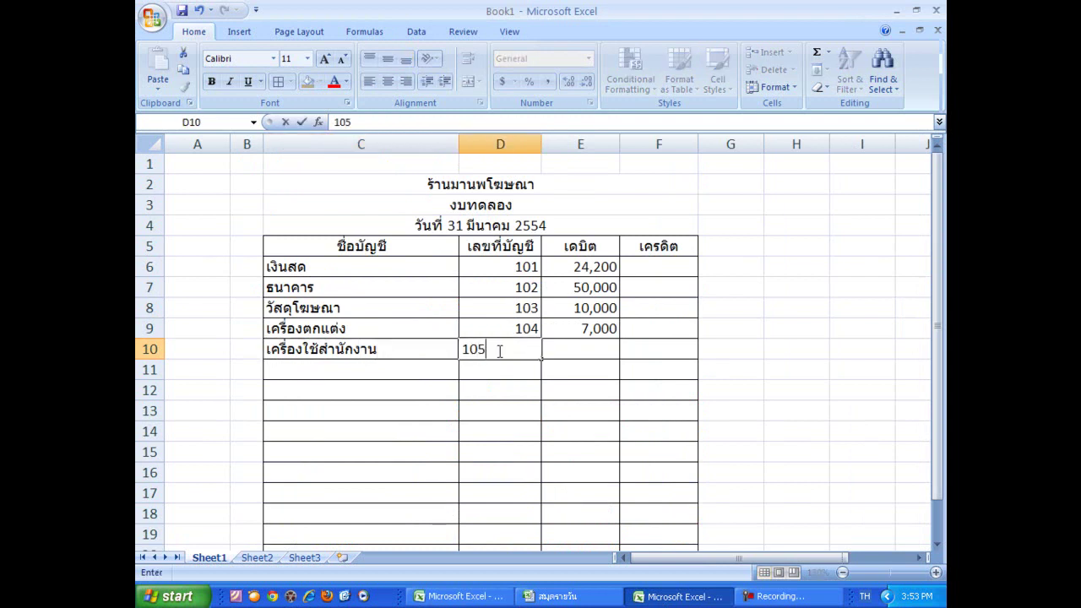
pyautogui.click(589, 348)
pyautogui.write('6')
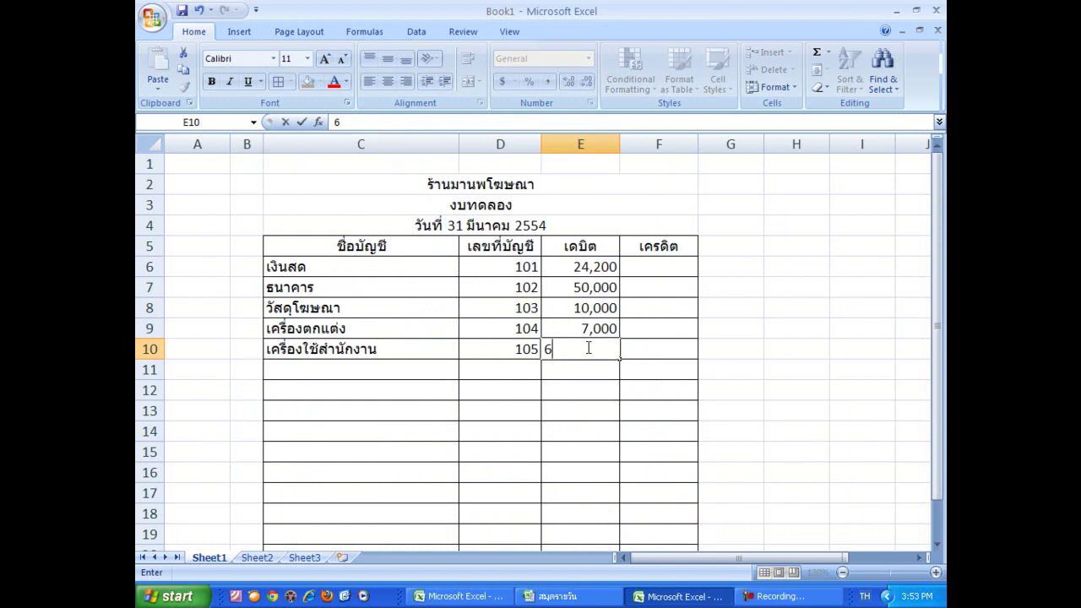
pyautogui.write(',200')
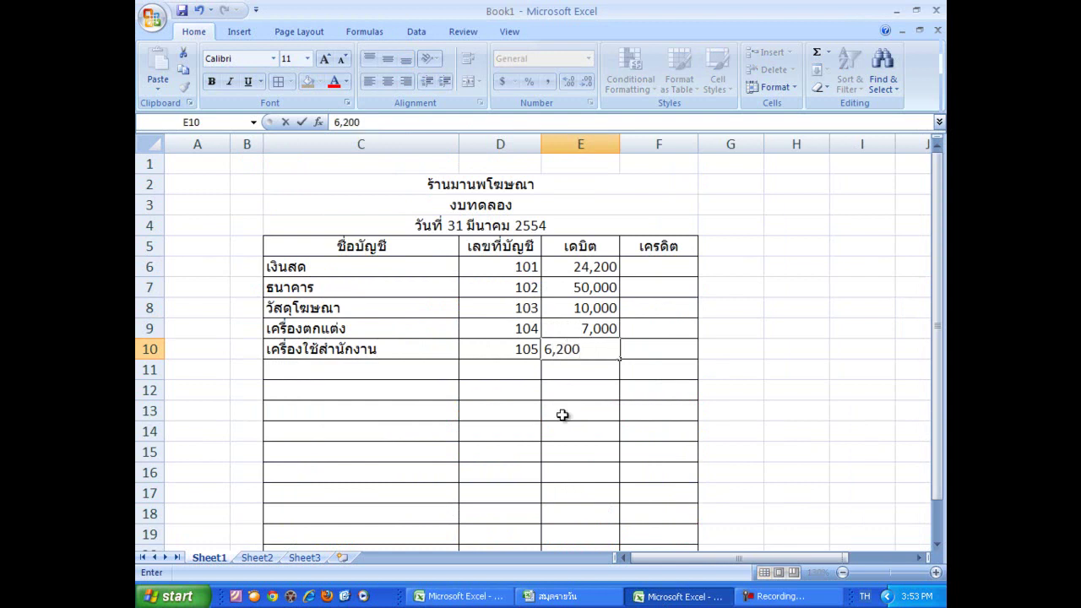
# Step: Look up account เจ้าหนี้การค้า in the แยกประเภท workbook and fill row 11 of Book1 with เจ้าหนี้การค้า, number 201 and credit 6,200
pyautogui.click(460, 596)
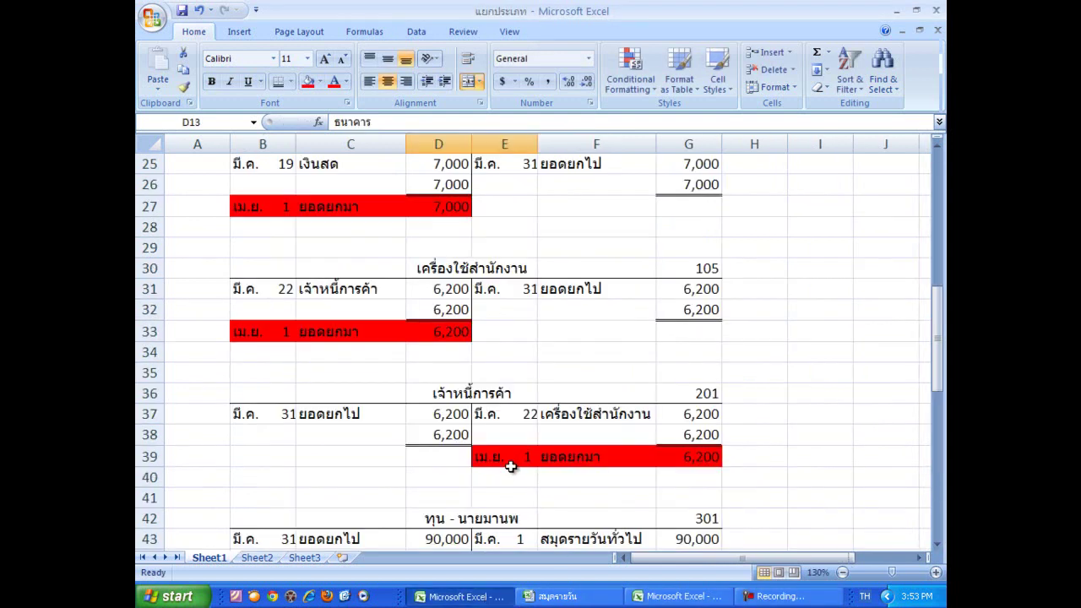
pyautogui.scroll(-2, 511, 467)
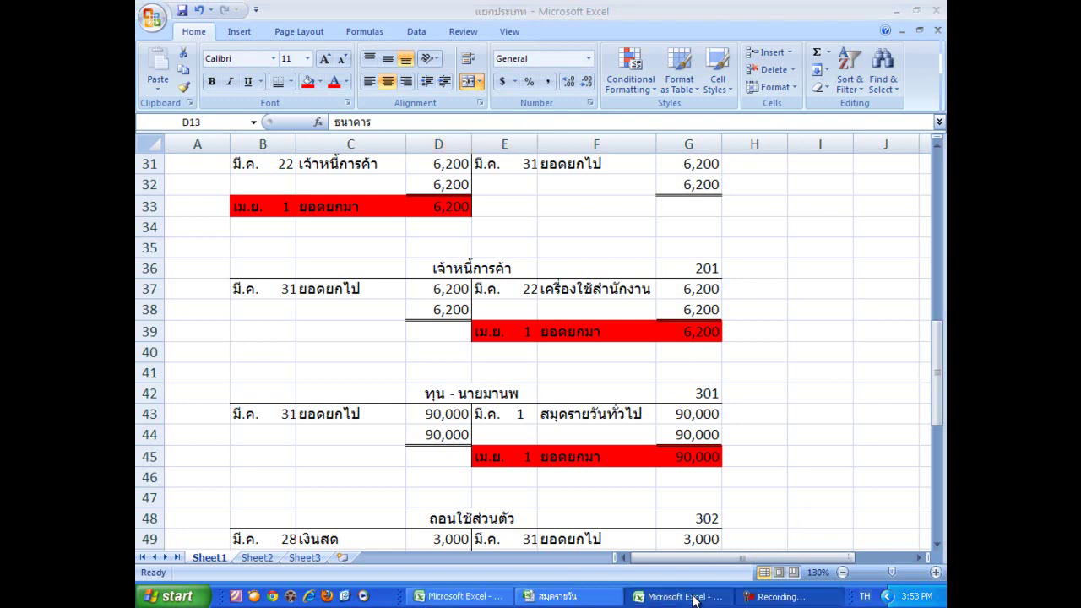
pyautogui.click(725, 598)
pyautogui.click(311, 368)
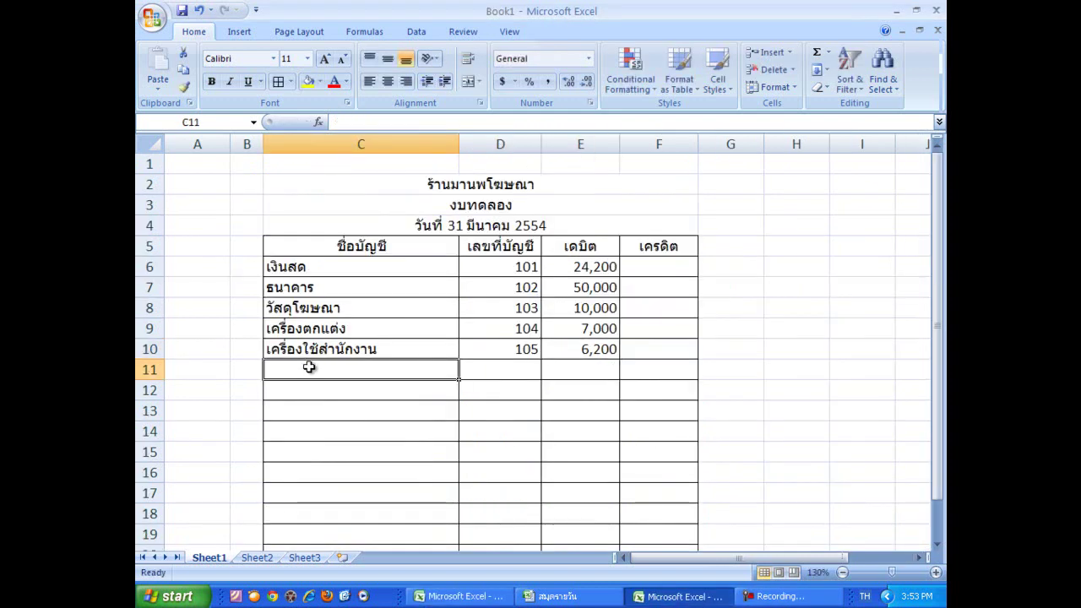
pyautogui.write('เจ้าหนี้การค้า')
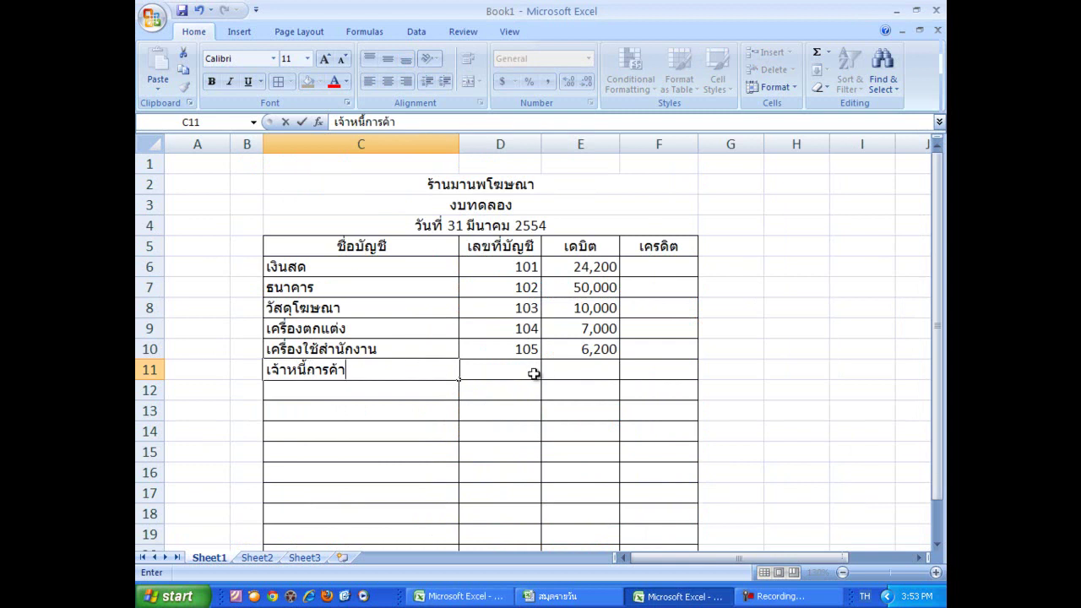
pyautogui.click(533, 368)
pyautogui.write('201')
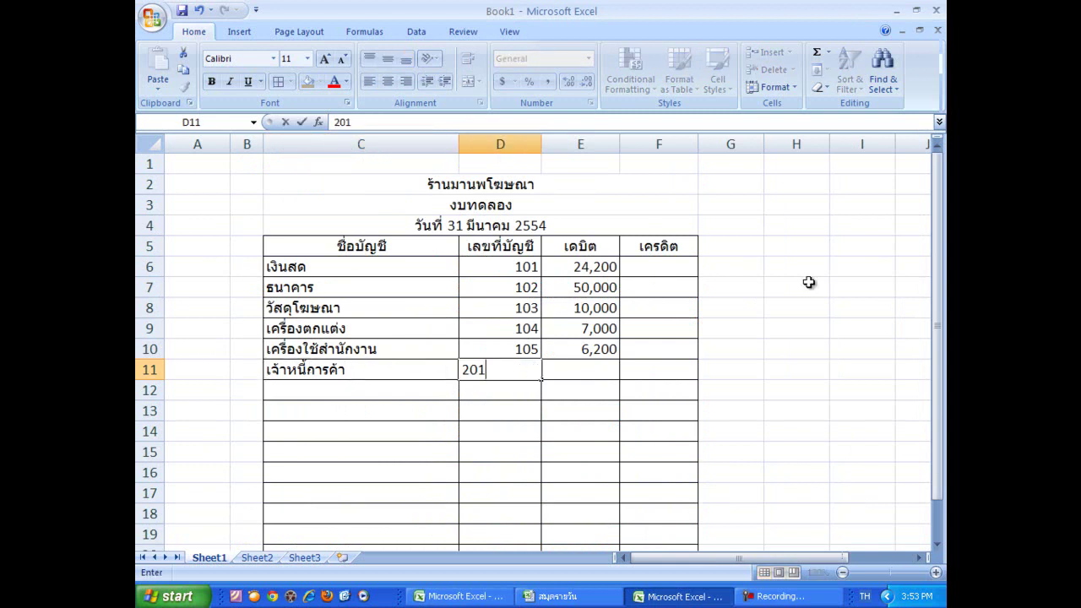
pyautogui.click(645, 369)
pyautogui.write('6,200')
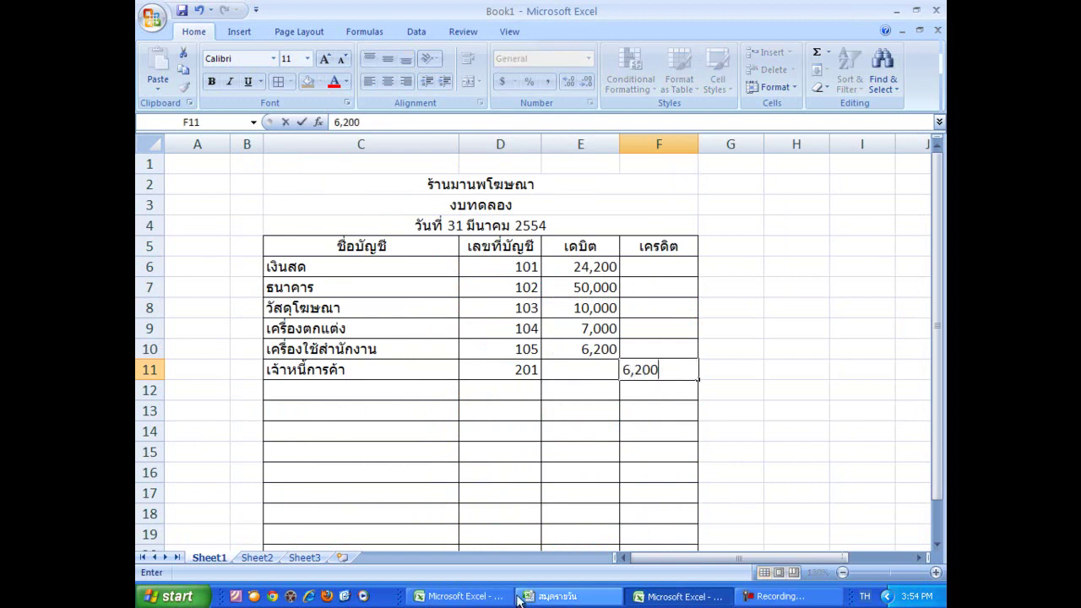
# Step: Look up the owner's capital account (ทุน) in the แยกประเภท workbook and fill row 12 of Book1 with its full name, number 301 and credit 90,000
pyautogui.click(461, 597)
pyautogui.scroll(-2, 555, 424)
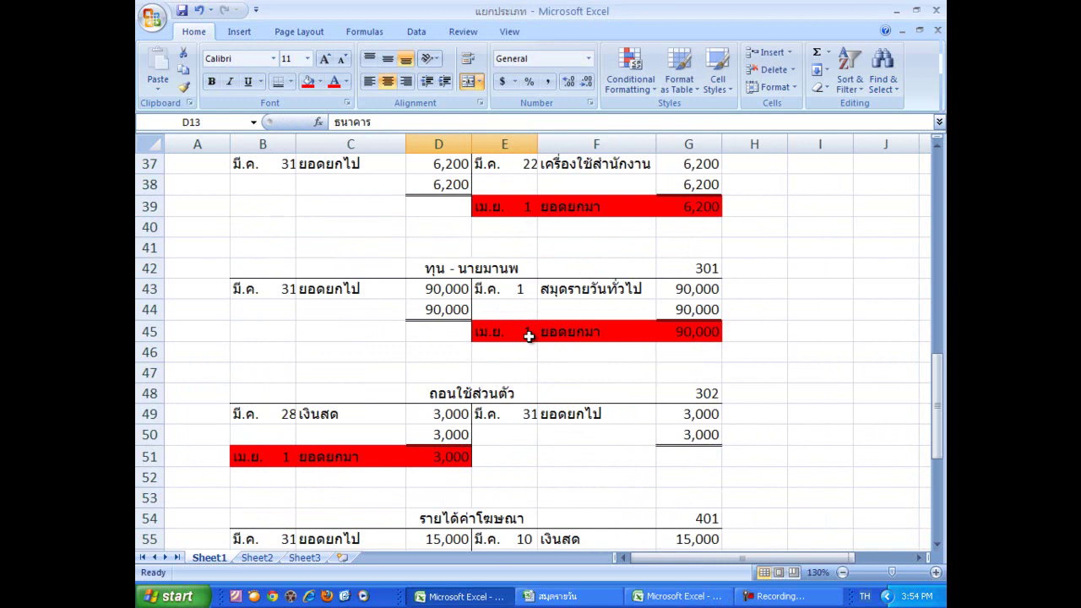
pyautogui.click(686, 596)
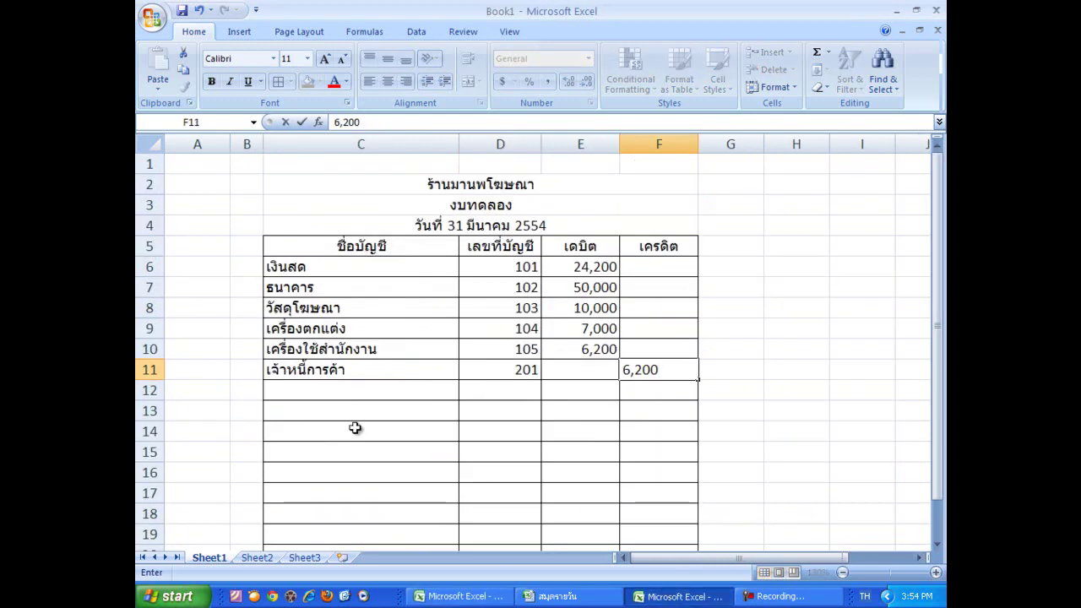
pyautogui.click(340, 386)
pyautogui.write('ทุน')
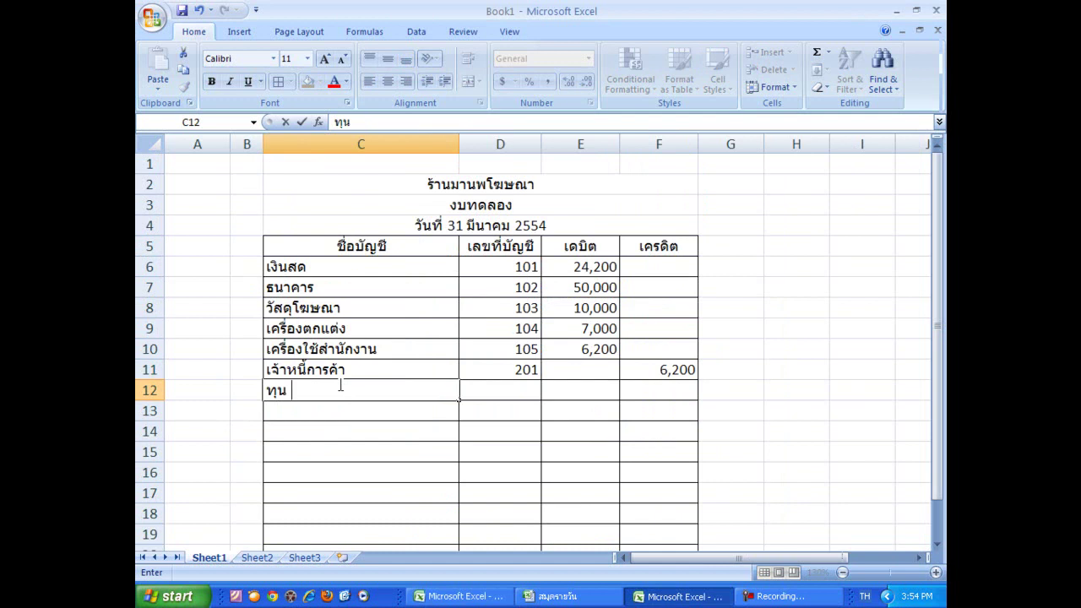
pyautogui.write(' - นายมานพ')
pyautogui.click(509, 390)
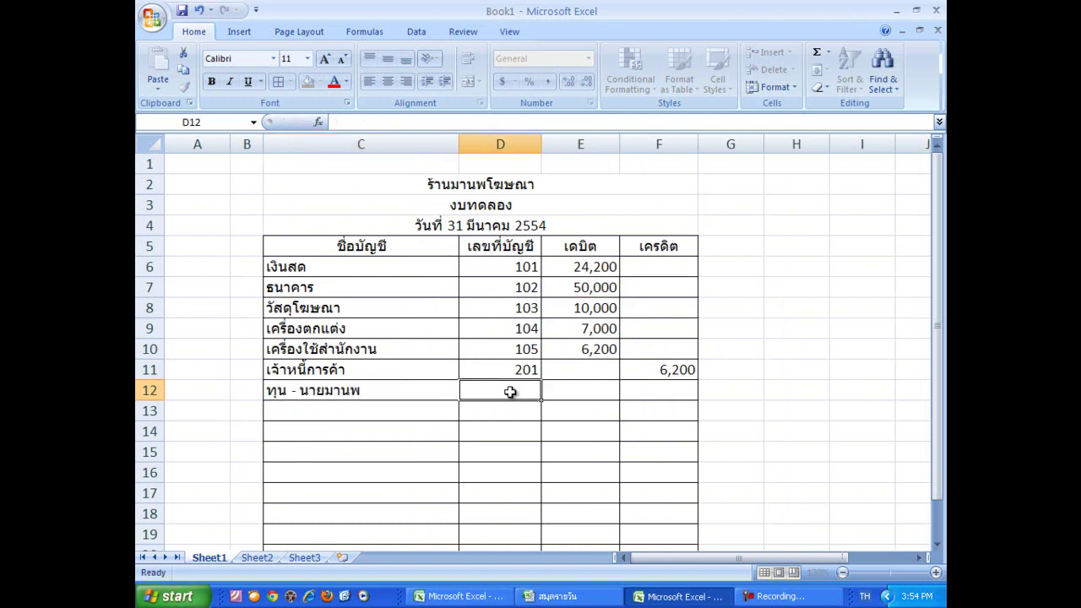
pyautogui.write('301')
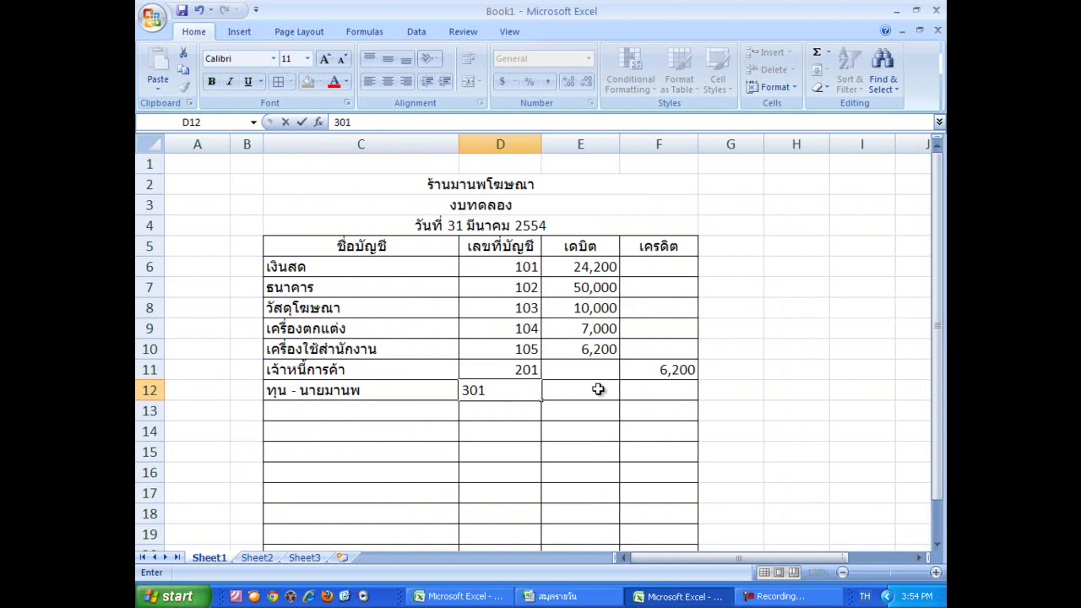
pyautogui.click(650, 390)
pyautogui.write('90,00')
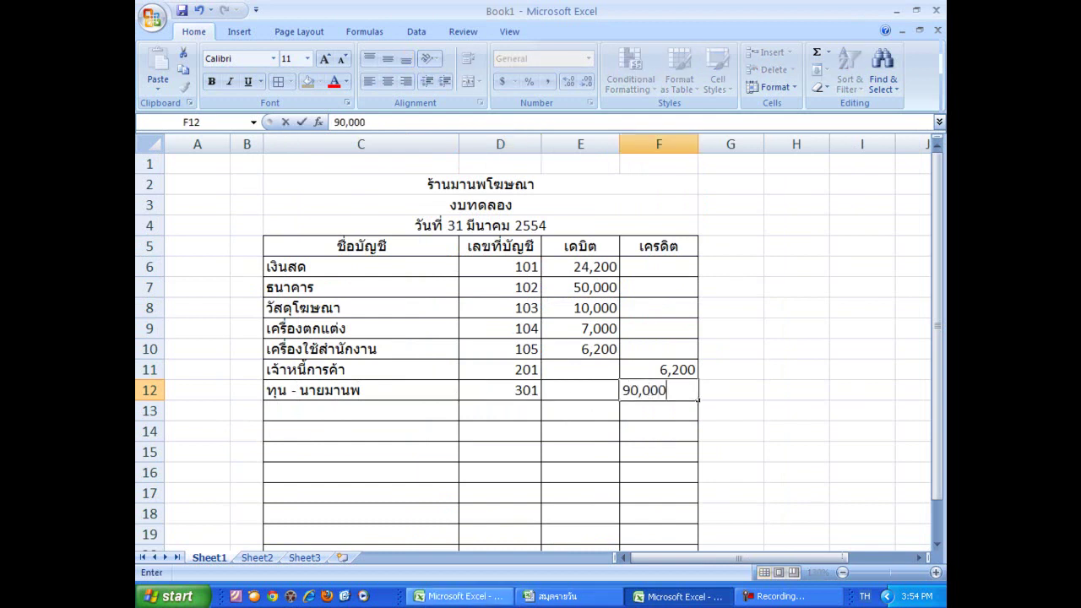
# Step: Look up account ถอนใช้ส่วนตัว in the แยกประเภท workbook and fill row 13 of Book1 with ถอนใช้ส่วนตัว, number 302 and debit 3,000
pyautogui.click(478, 598)
pyautogui.scroll(-2, 437, 367)
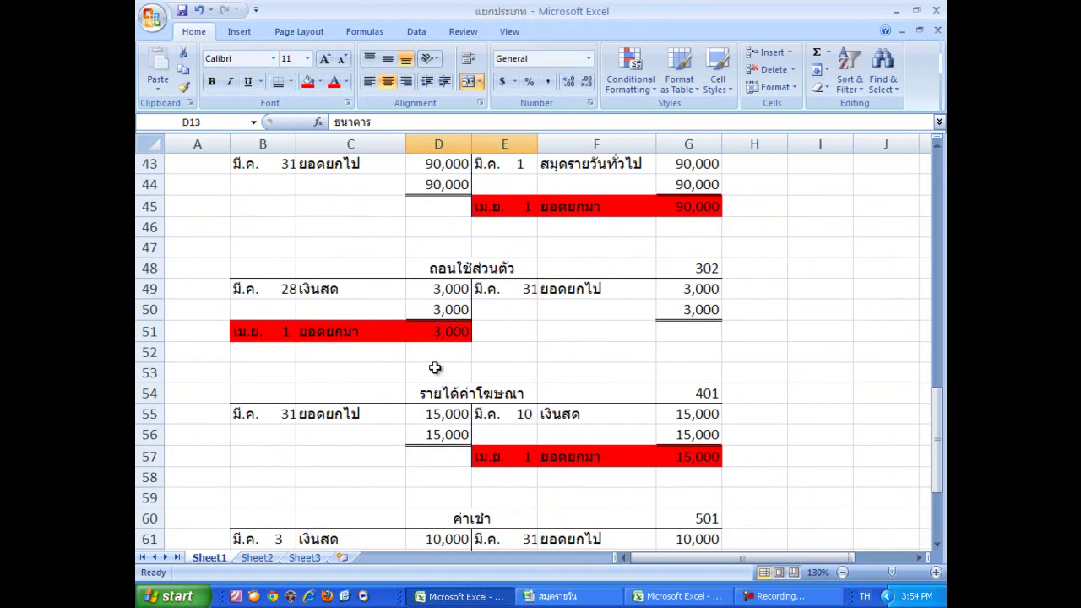
pyautogui.click(684, 597)
pyautogui.click(362, 411)
pyautogui.write('ถอนใช้ส่วนตัว')
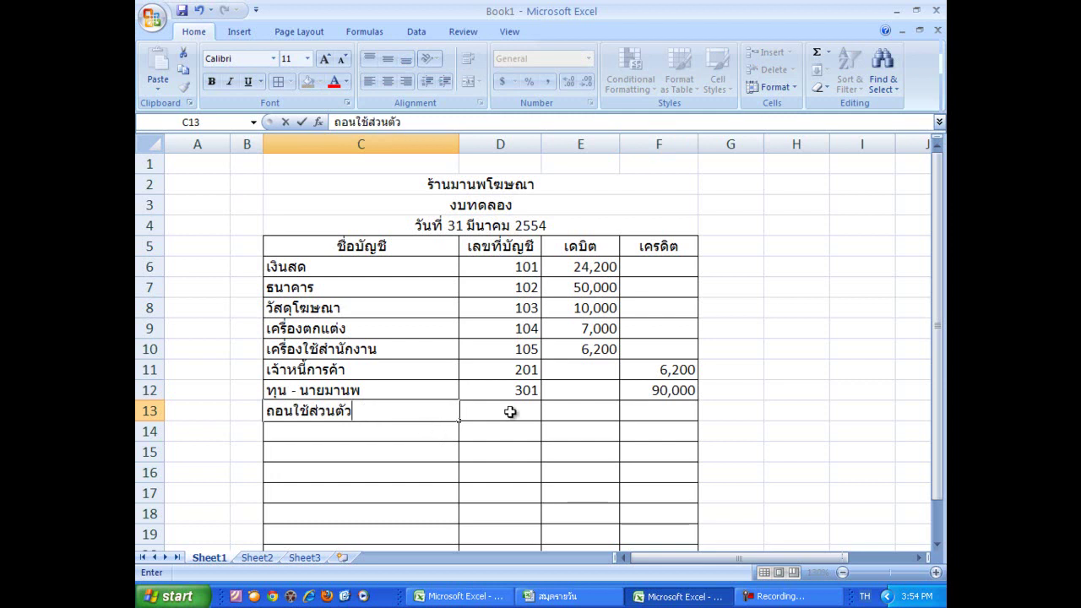
pyautogui.click(504, 411)
pyautogui.write('302')
pyautogui.click(571, 411)
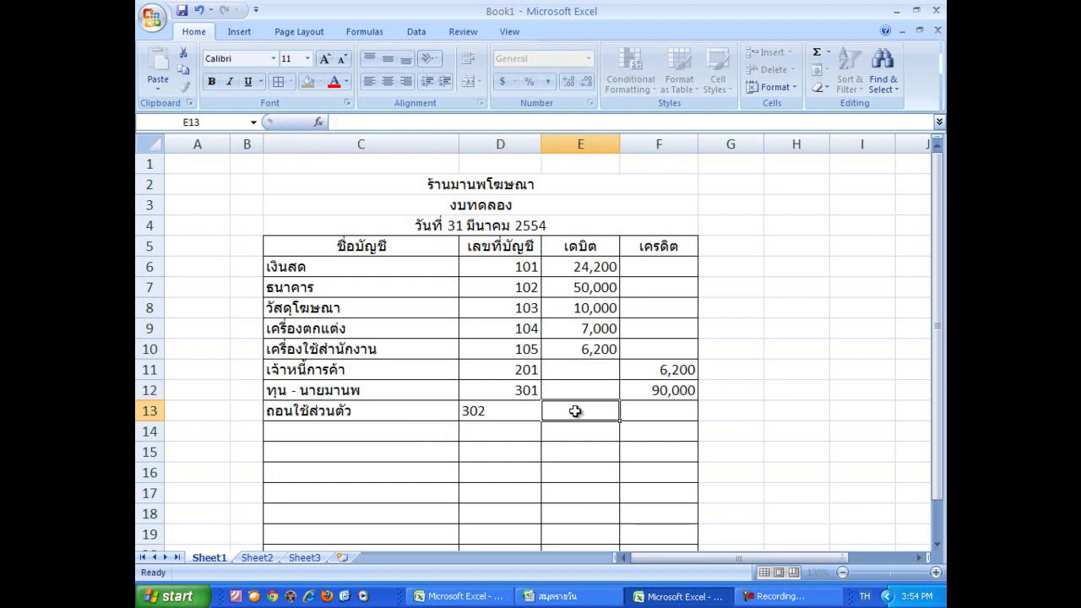
pyautogui.write('3,000')
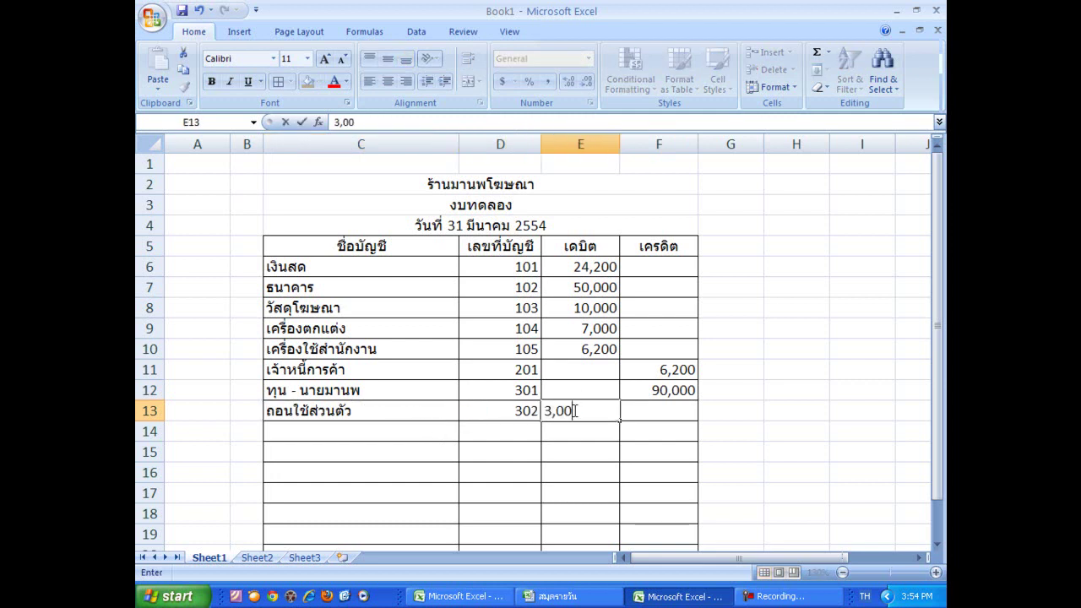
# Step: Look up account รายได้ค่าโฆษณา in the แยกประเภท workbook and fill row 14 of Book1 with รายได้ค่าโฆษณา, number 401 and credit 15,000
pyautogui.click(477, 598)
pyautogui.scroll(-2, 478, 451)
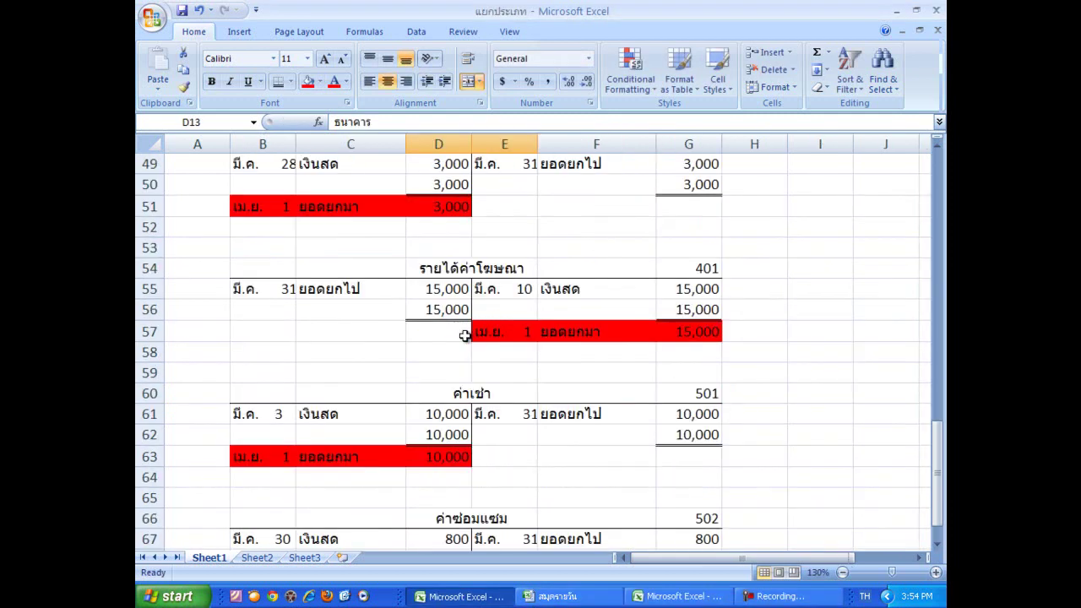
pyautogui.click(683, 596)
pyautogui.click(357, 432)
pyautogui.write('รายได้ค่าโฆษณา')
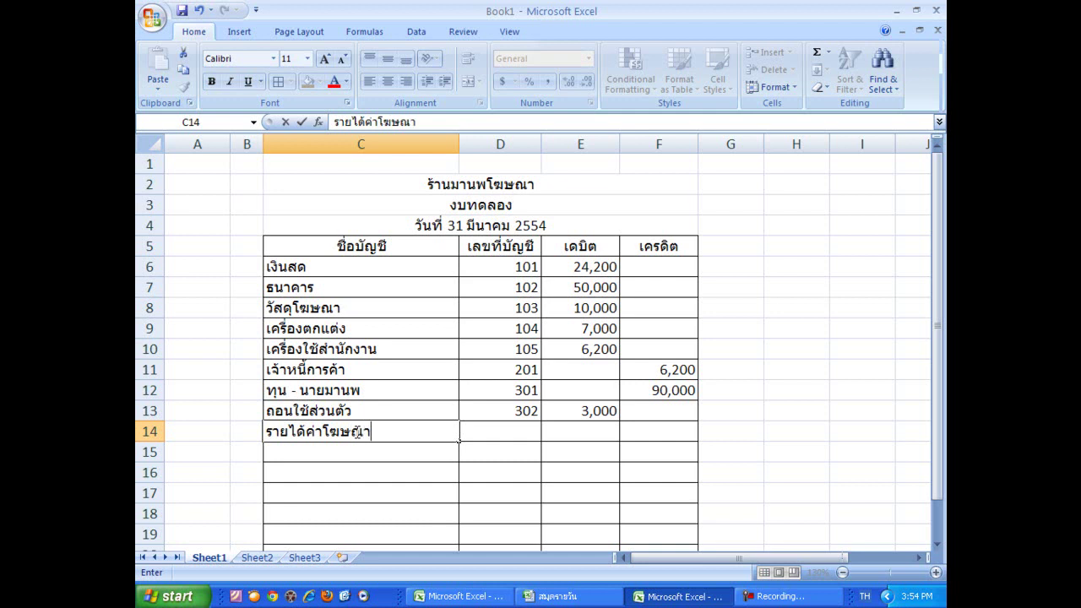
pyautogui.click(494, 433)
pyautogui.write('401')
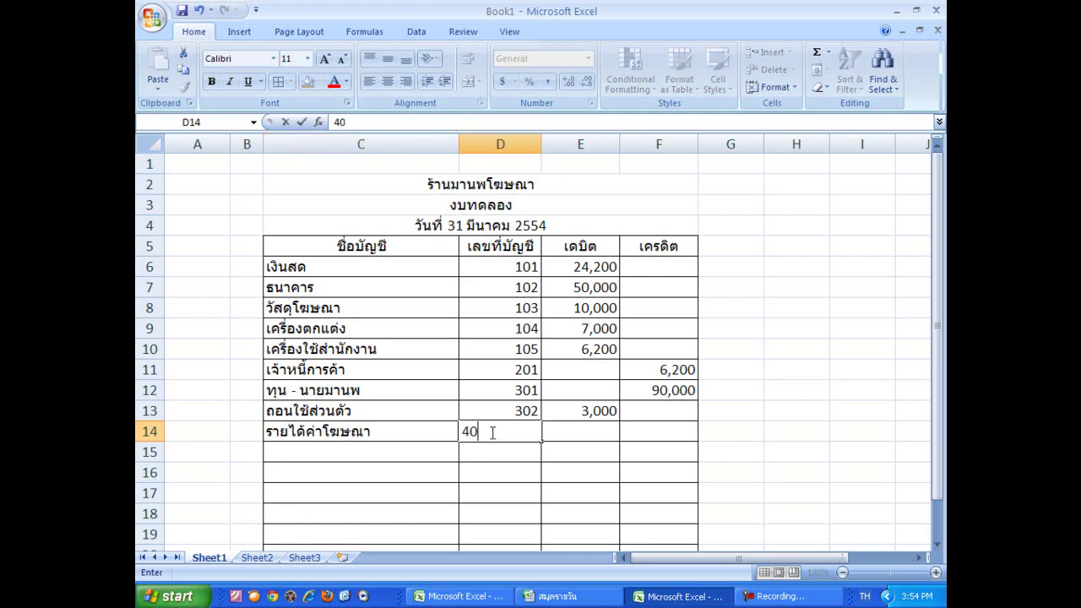
pyautogui.click(654, 434)
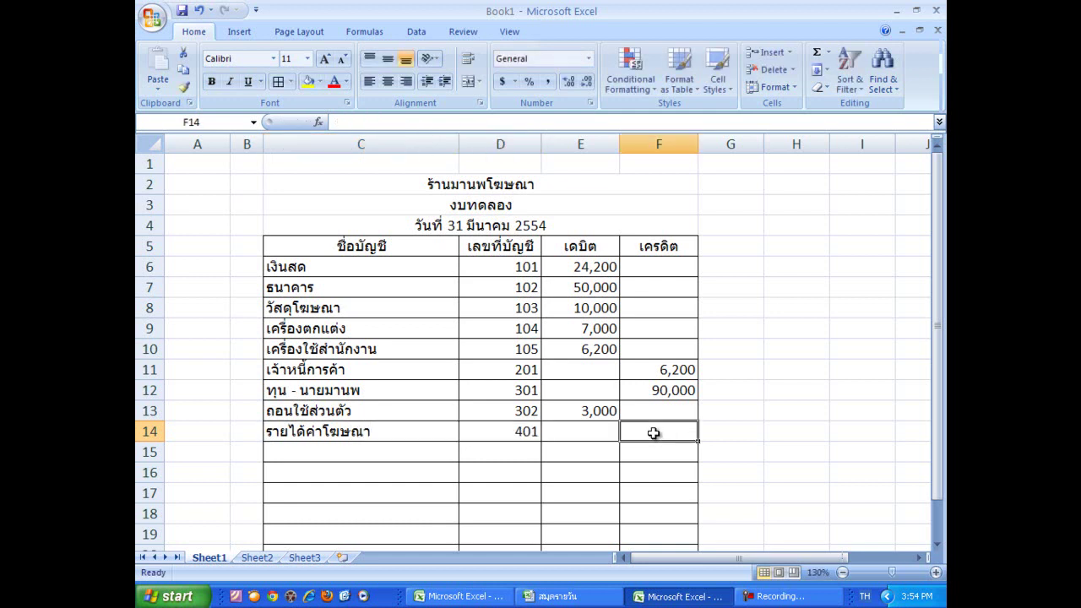
pyautogui.write('15,00')
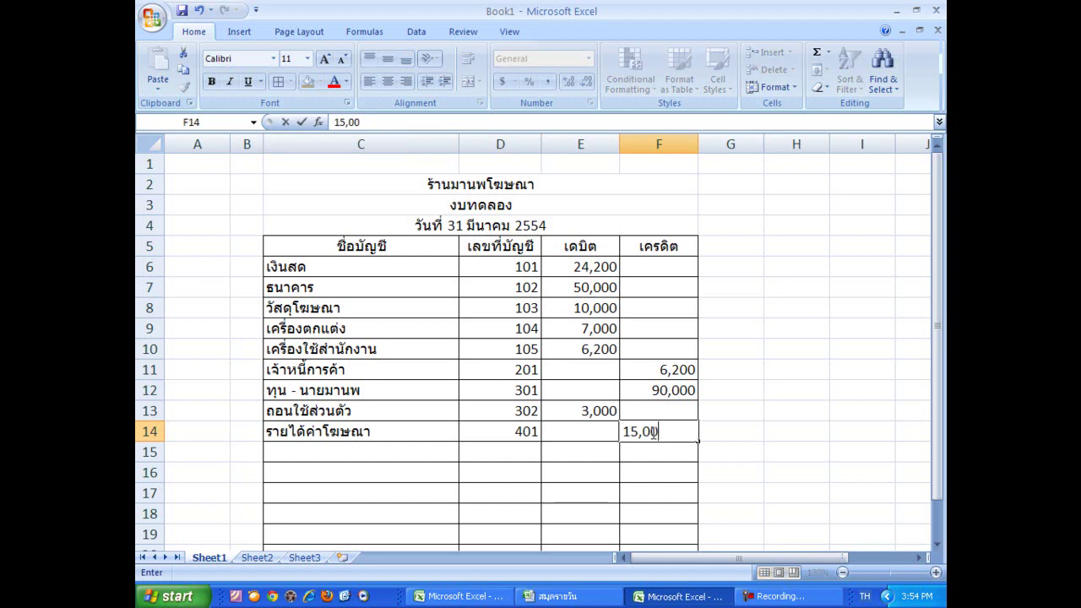
# Step: Look up account ค่าเช่า in the แยกประเภท workbook and fill row 15 of Book1 with ค่าเช่า, number 501 and debit 10,000
pyautogui.click(461, 596)
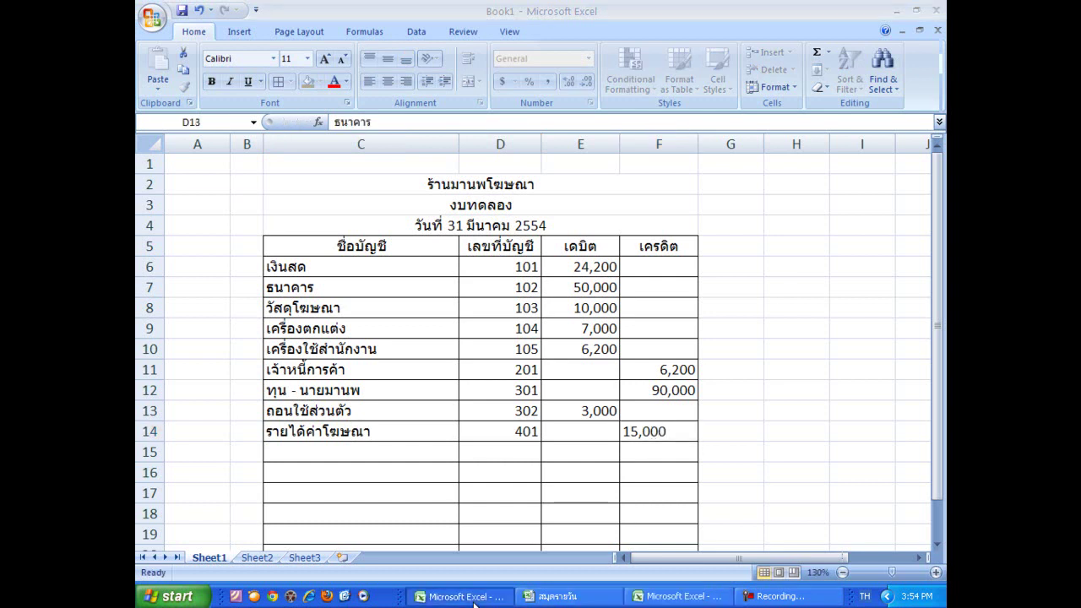
pyautogui.scroll(-1, 479, 486)
pyautogui.scroll(-1, 479, 486)
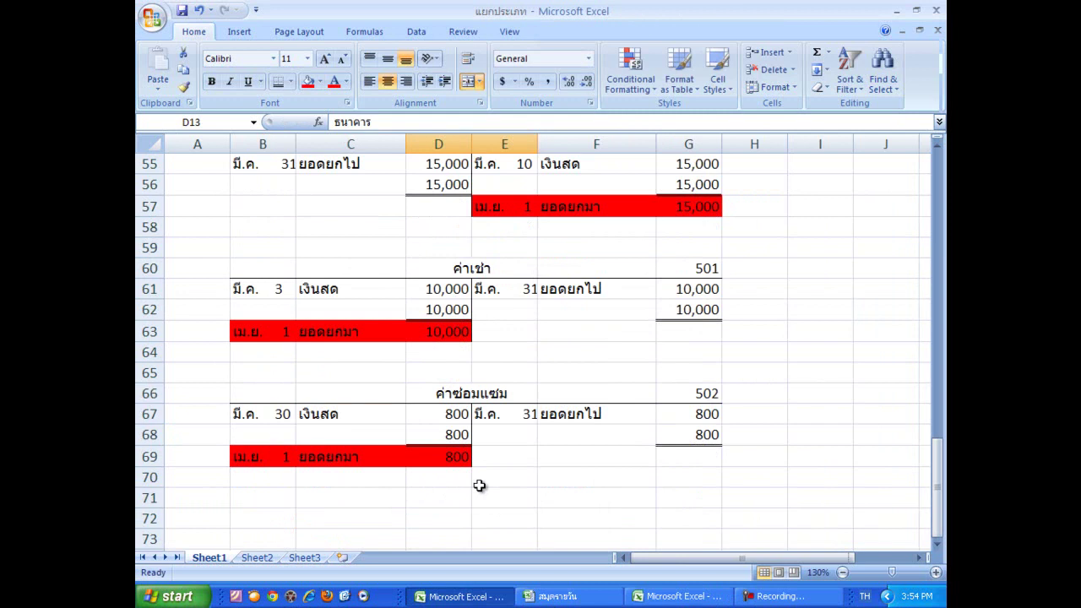
pyautogui.click(671, 596)
pyautogui.click(324, 452)
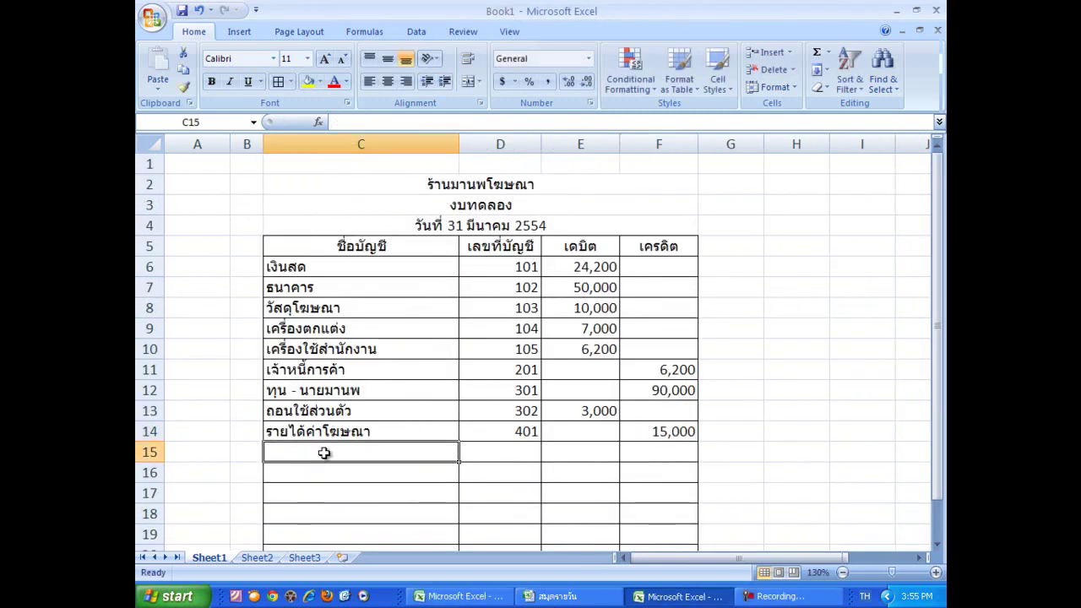
pyautogui.write('ค่าเช่า')
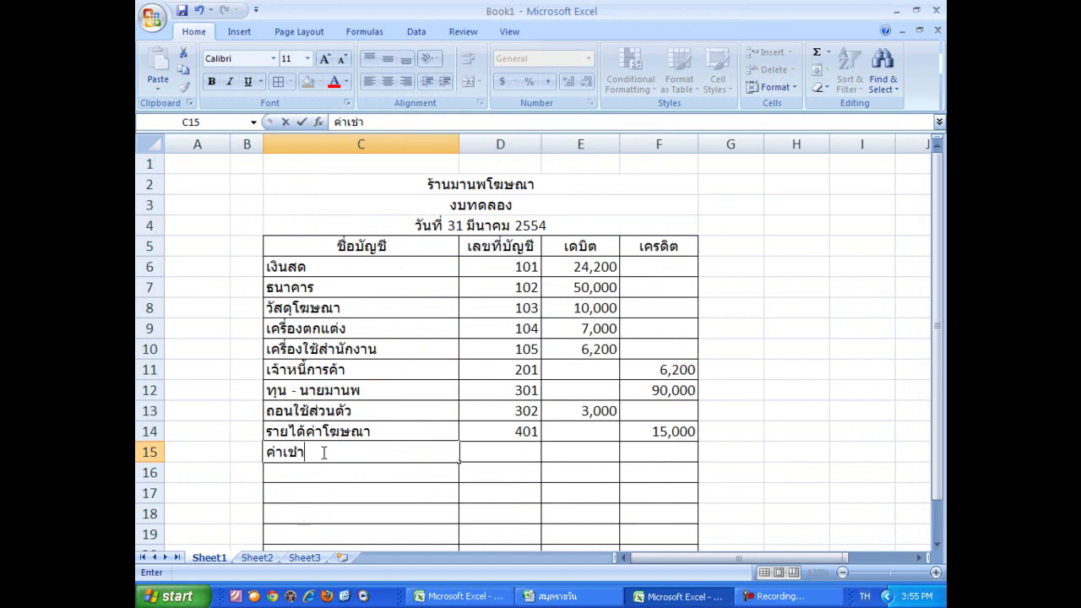
pyautogui.click(526, 453)
pyautogui.write('501')
pyautogui.click(581, 445)
pyautogui.write('10,0')
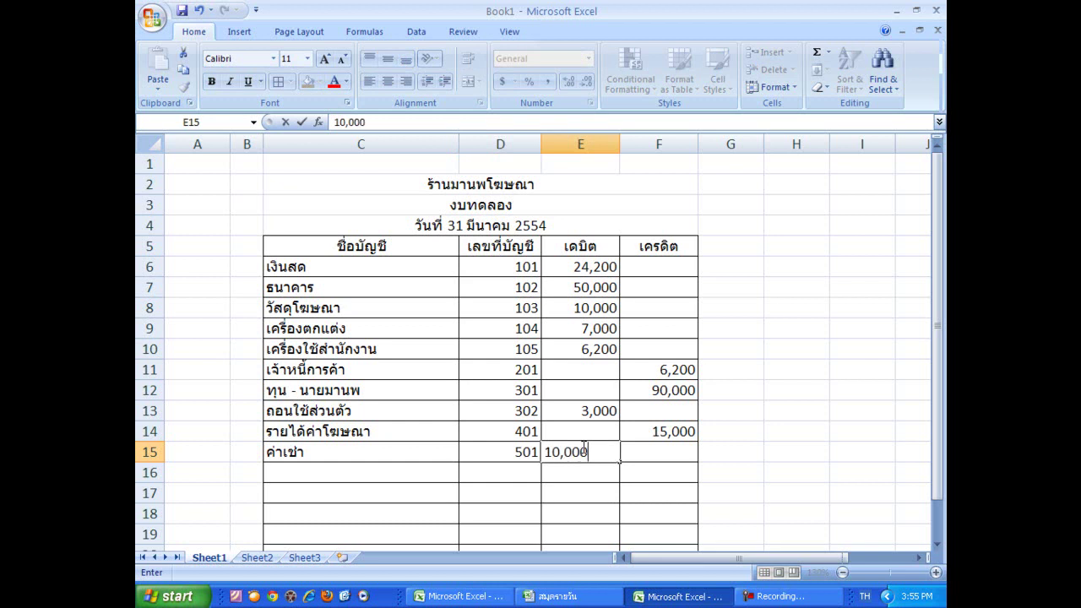
pyautogui.write('00')
# Step: Look up account ค่าซ่อมแซม in the แยกประเภท workbook and fill row 16 of Book1 with ค่าซ่อมแซม, number 502 and debit 800
pyautogui.click(460, 596)
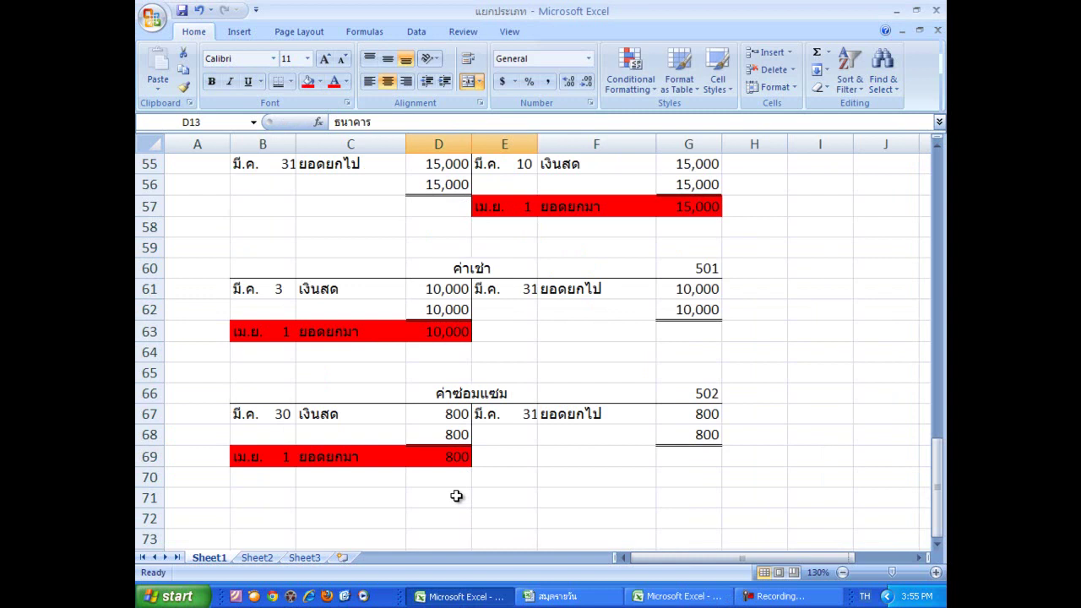
pyautogui.click(667, 598)
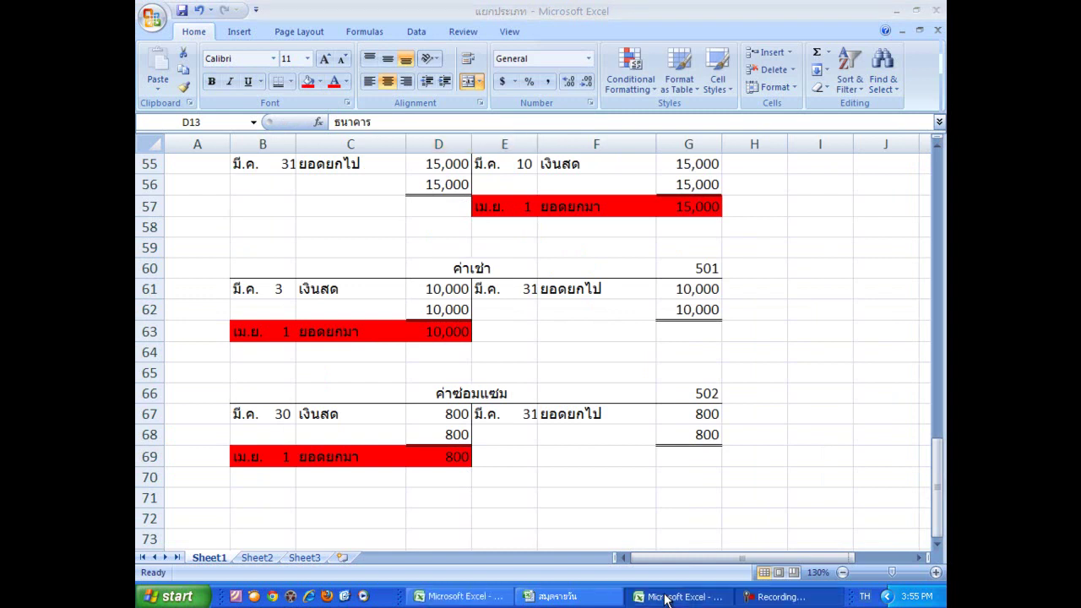
pyautogui.click(319, 472)
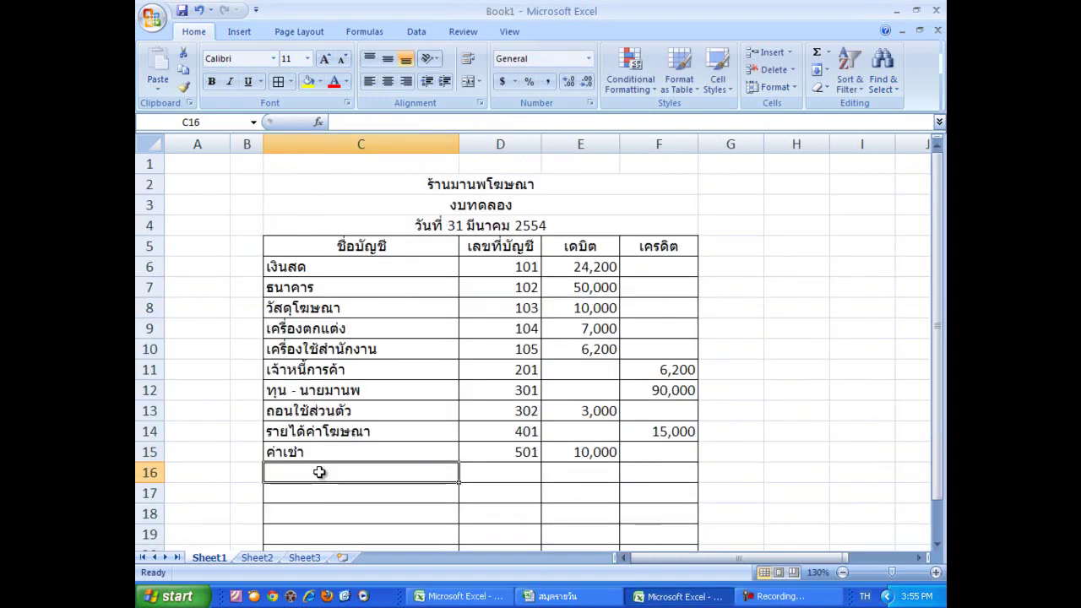
pyautogui.write('ค่าซ่อมแซม')
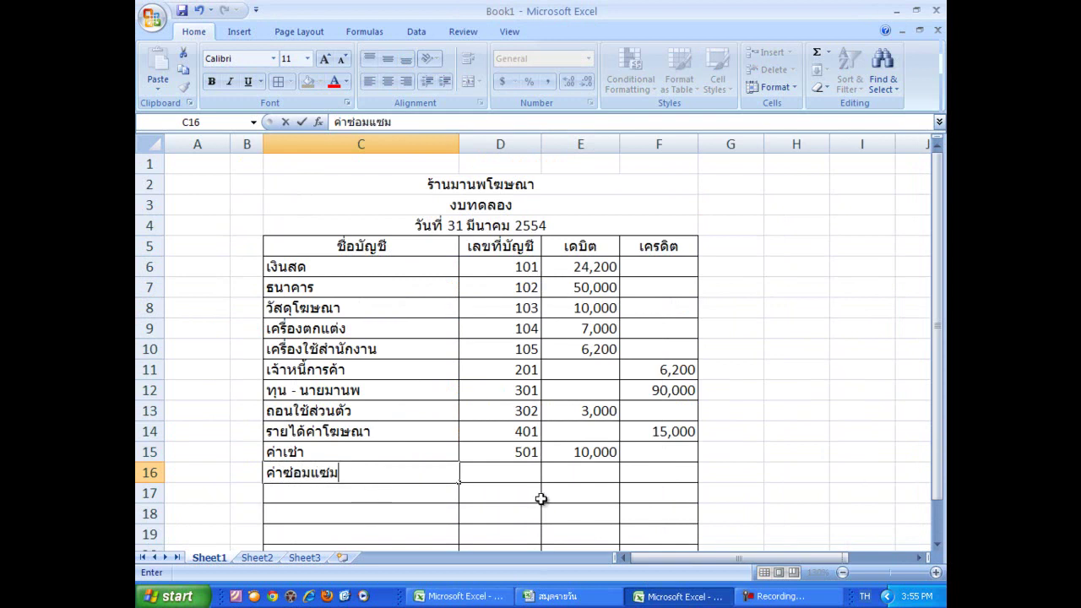
pyautogui.click(516, 474)
pyautogui.write('502')
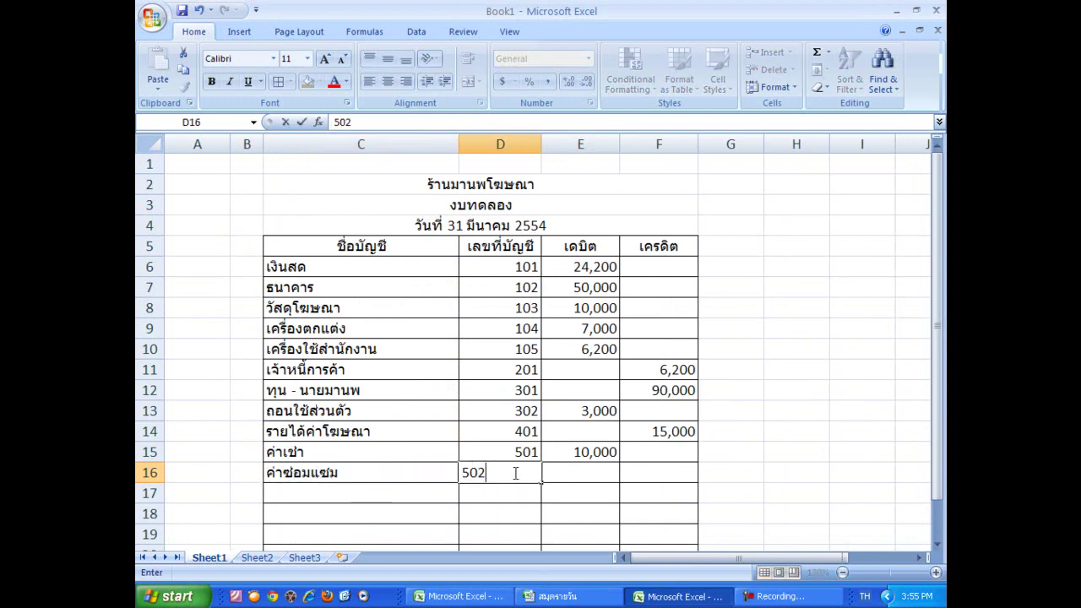
pyautogui.click(592, 467)
pyautogui.write('800')
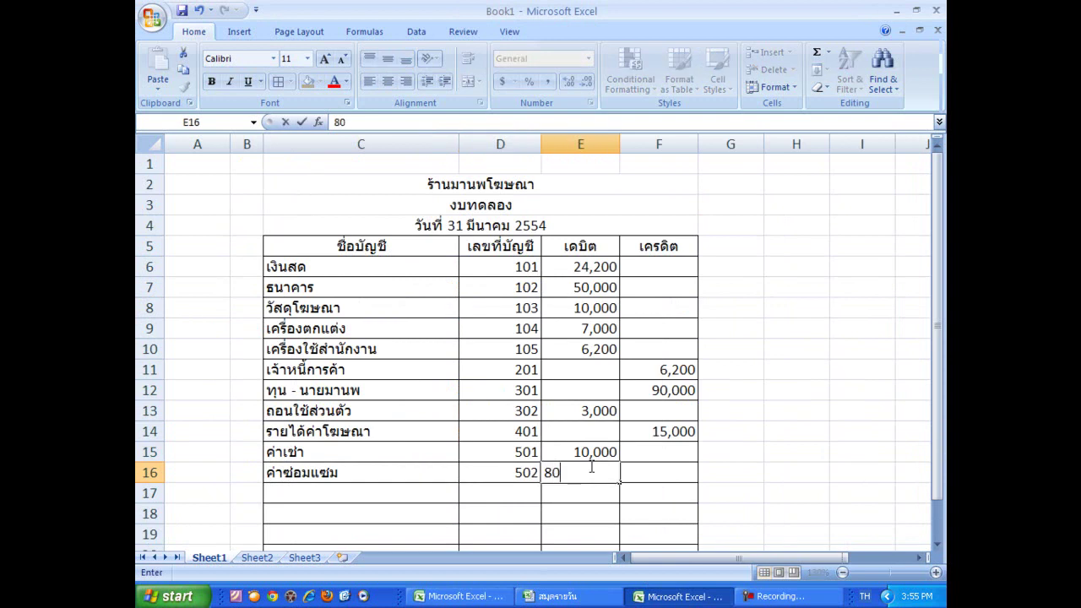
pyautogui.click(778, 330)
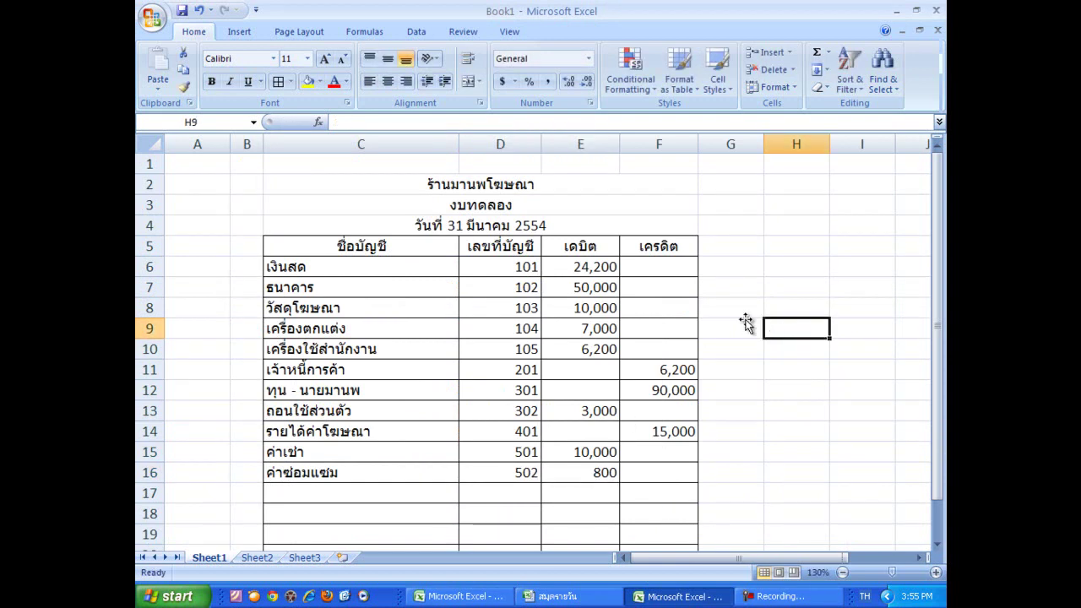
# Step: Centre the account numbers in cells D6 to D16 horizontally
pyautogui.moveTo(488, 269); pyautogui.dragTo(502, 474)
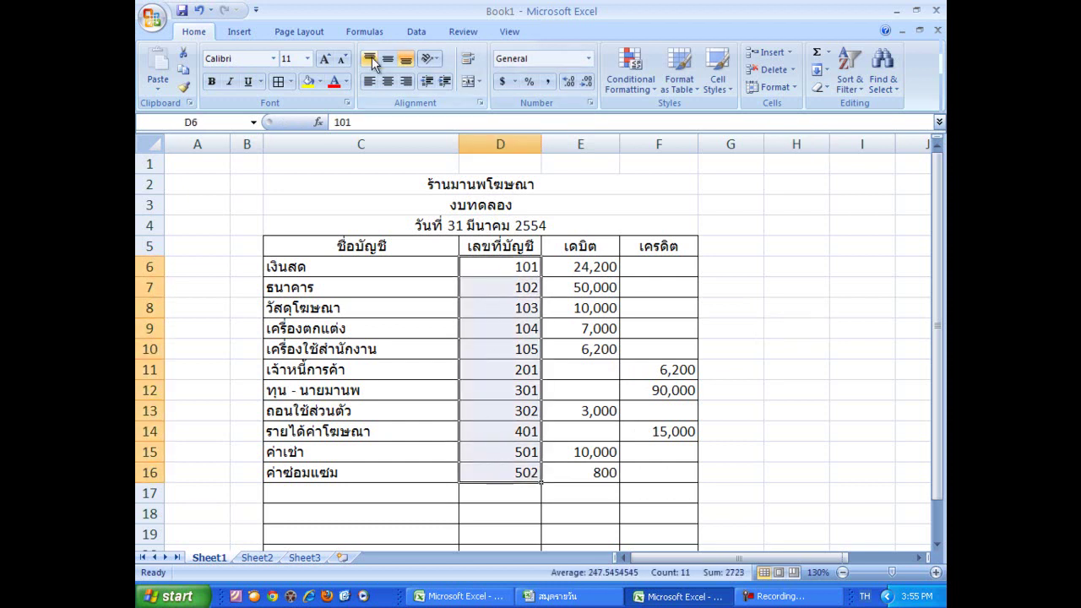
pyautogui.click(390, 81)
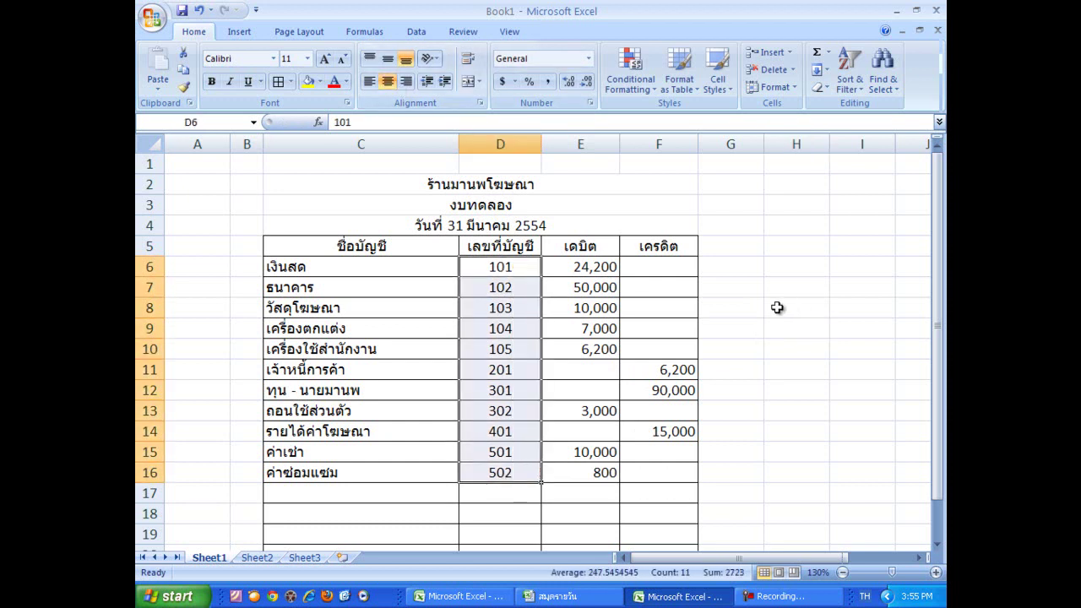
# Step: Apply a double bottom border to the total cells E17 and F17 of the trial balance
pyautogui.scroll(-1, 778, 308)
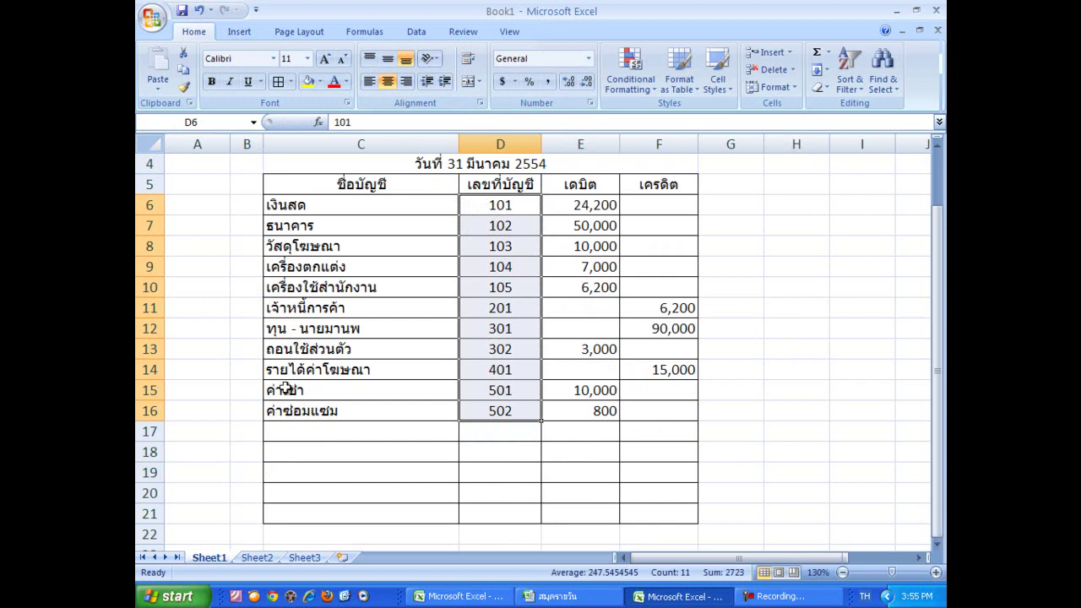
pyautogui.moveTo(581, 432); pyautogui.dragTo(654, 432)
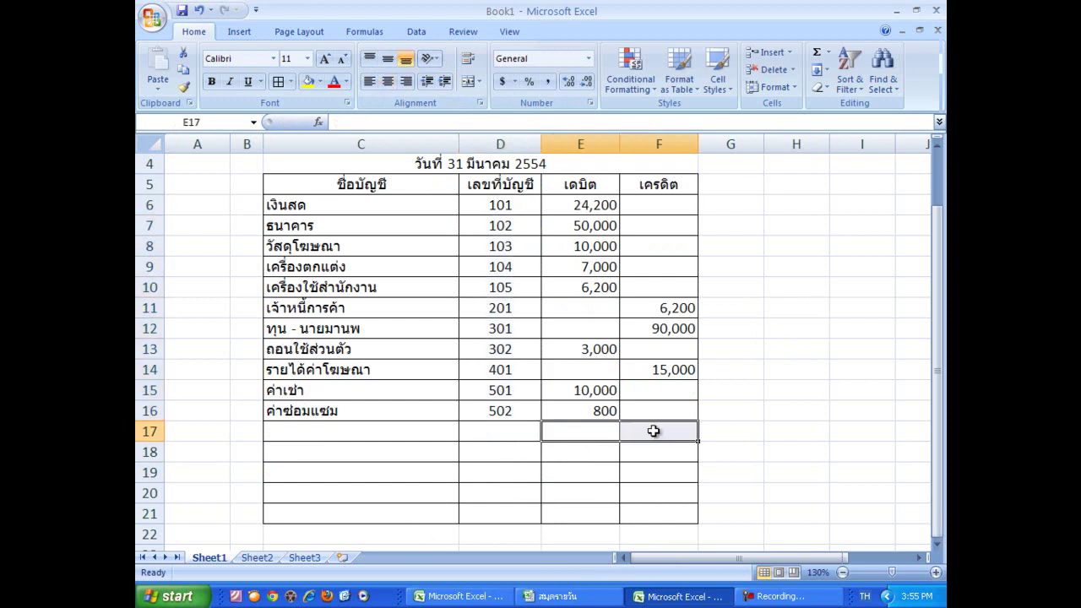
pyautogui.click(290, 82)
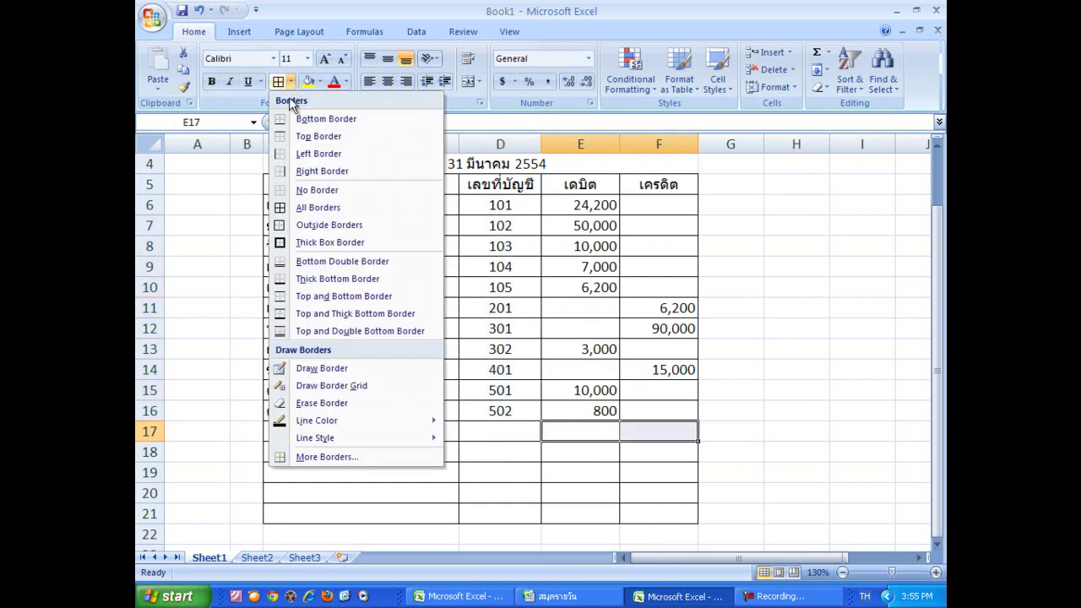
pyautogui.click(290, 261)
pyautogui.click(755, 347)
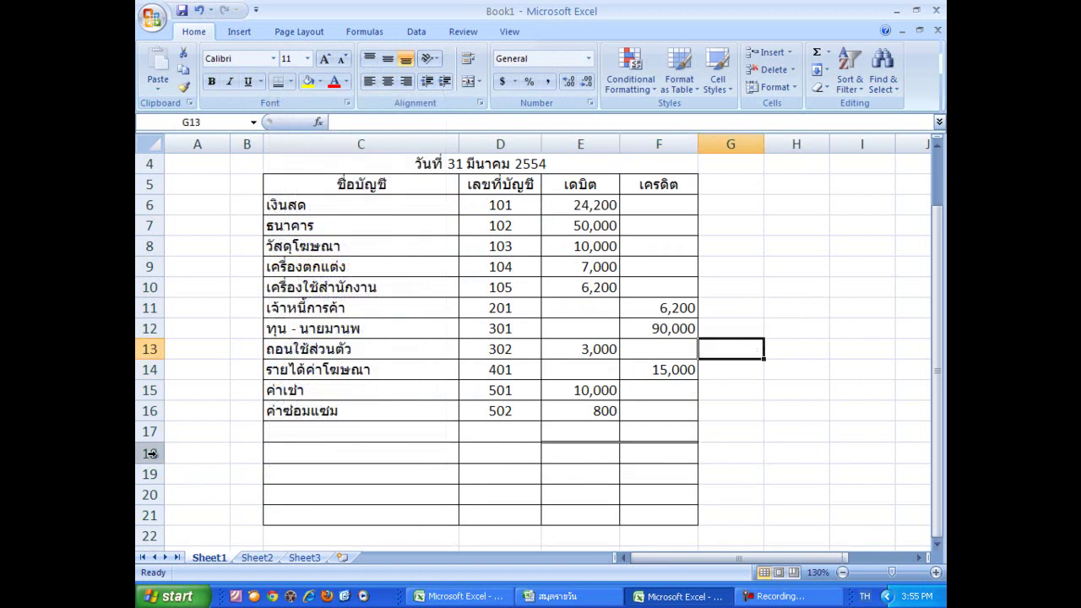
# Step: Delete the unused bordered rows 18 to 21 below the total row
pyautogui.moveTo(150, 454); pyautogui.dragTo(150, 515)
pyautogui.rightClick(273, 468)
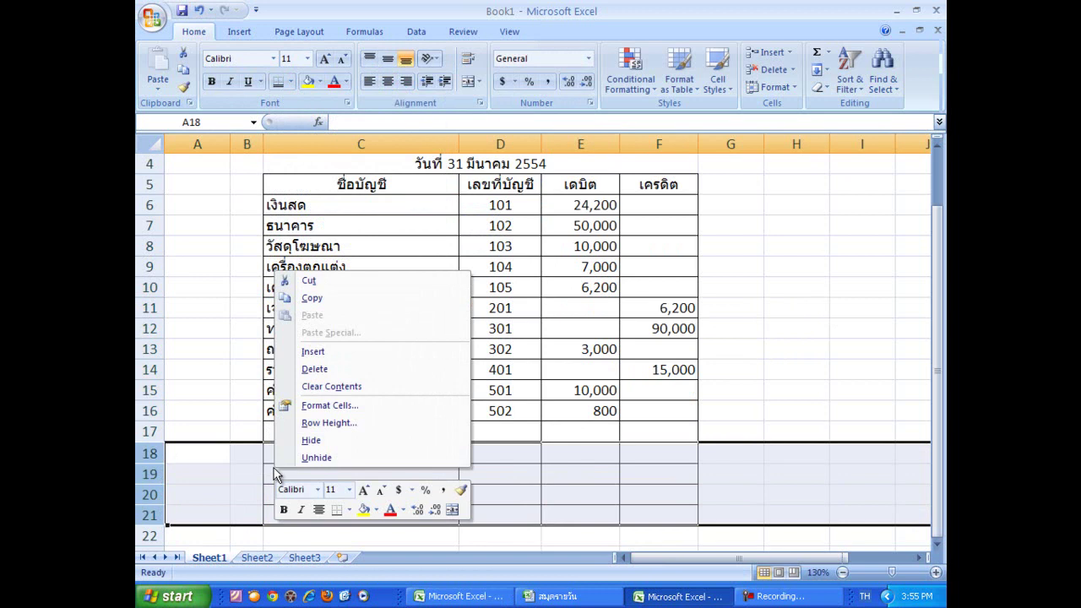
pyautogui.click(335, 368)
pyautogui.click(784, 347)
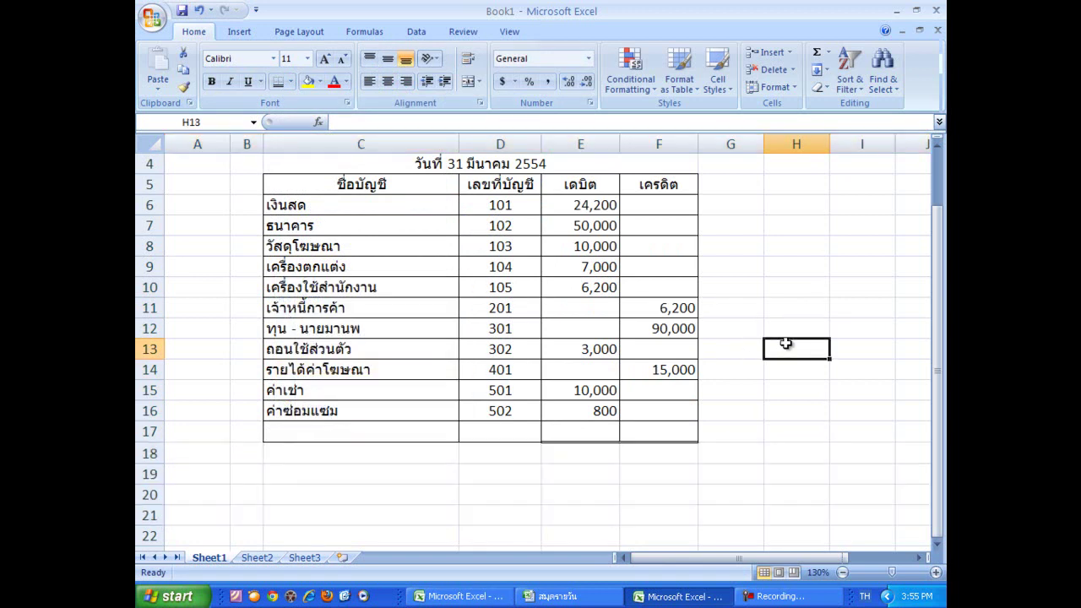
# Step: Total the debit column in E17 with a SUM of E6:E16
pyautogui.click(582, 432)
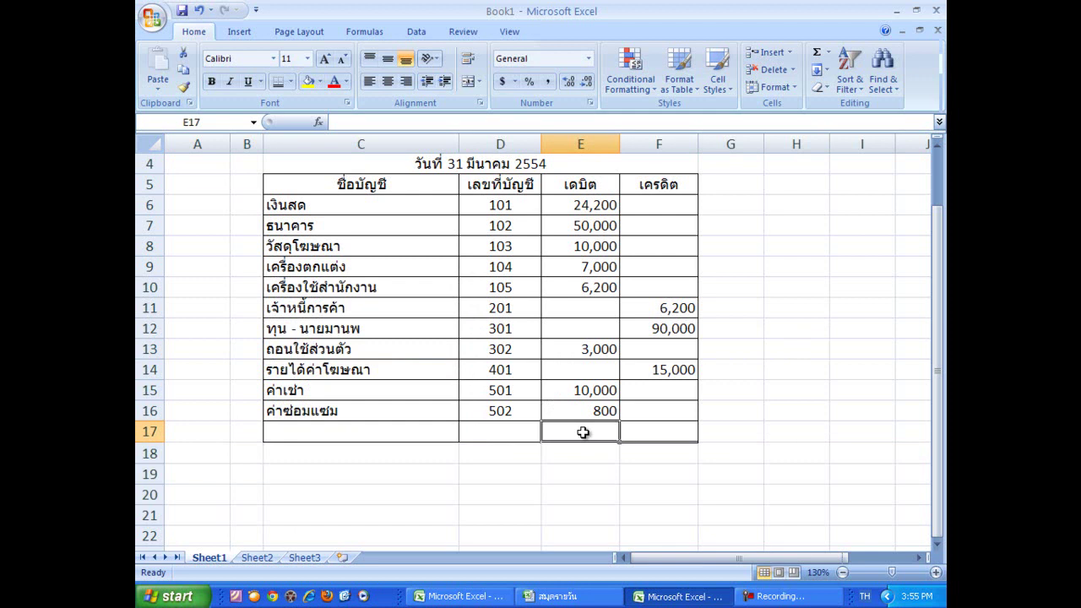
pyautogui.click(817, 56)
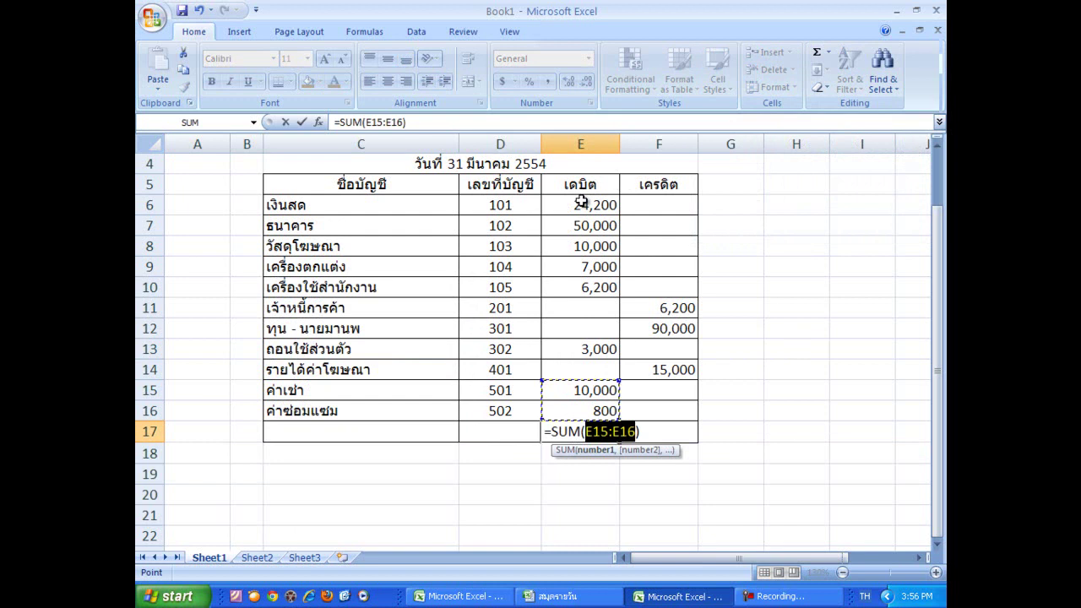
pyautogui.moveTo(581, 202); pyautogui.dragTo(580, 407)
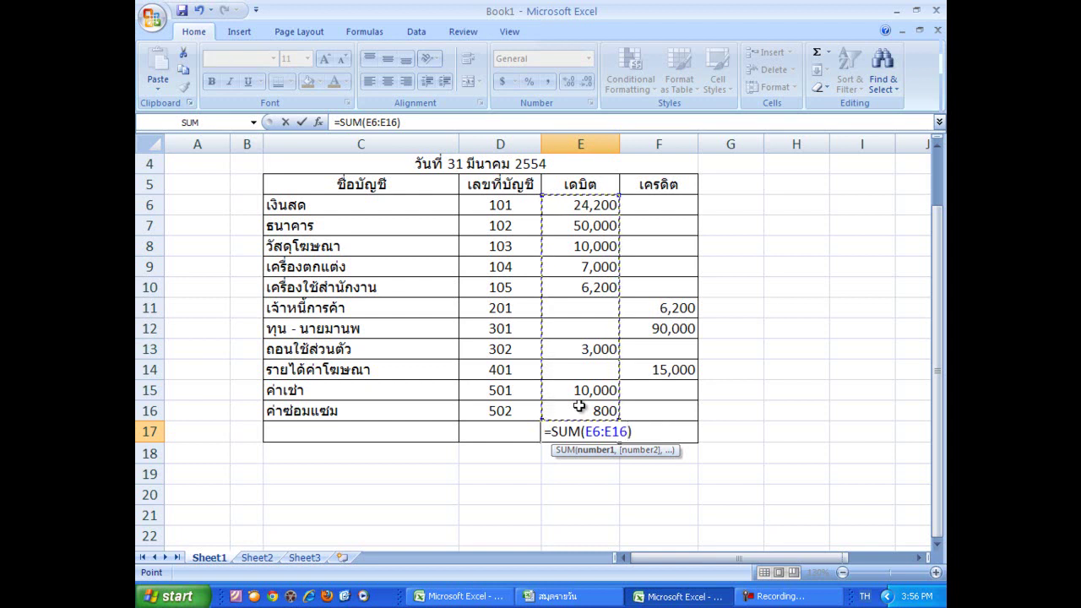
pyautogui.press('Return')
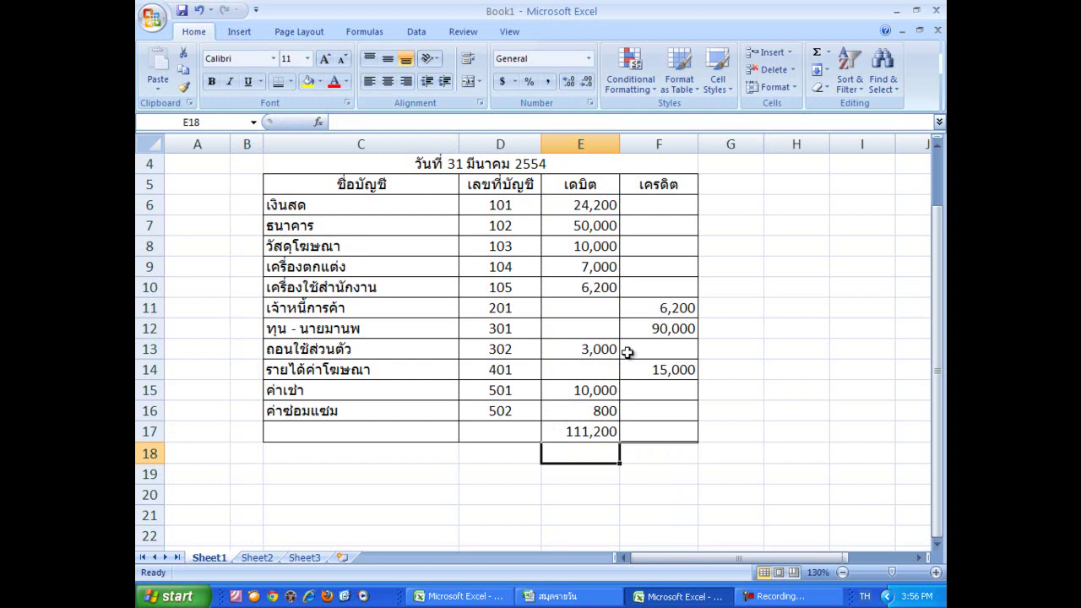
# Step: Total the credit column in F17 with a SUM of F6:F16
pyautogui.click(656, 434)
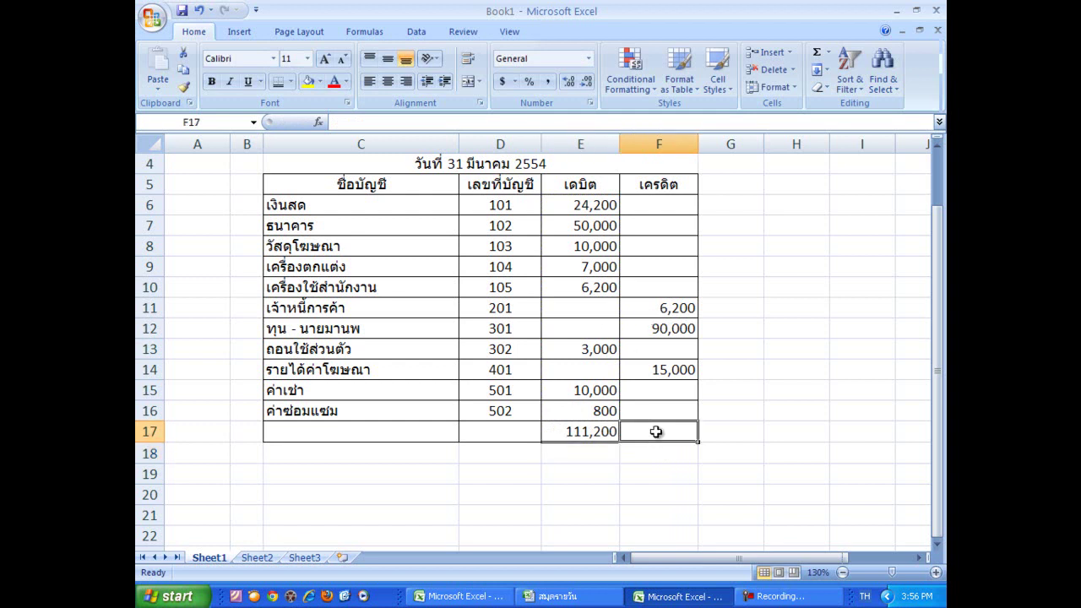
pyautogui.click(818, 54)
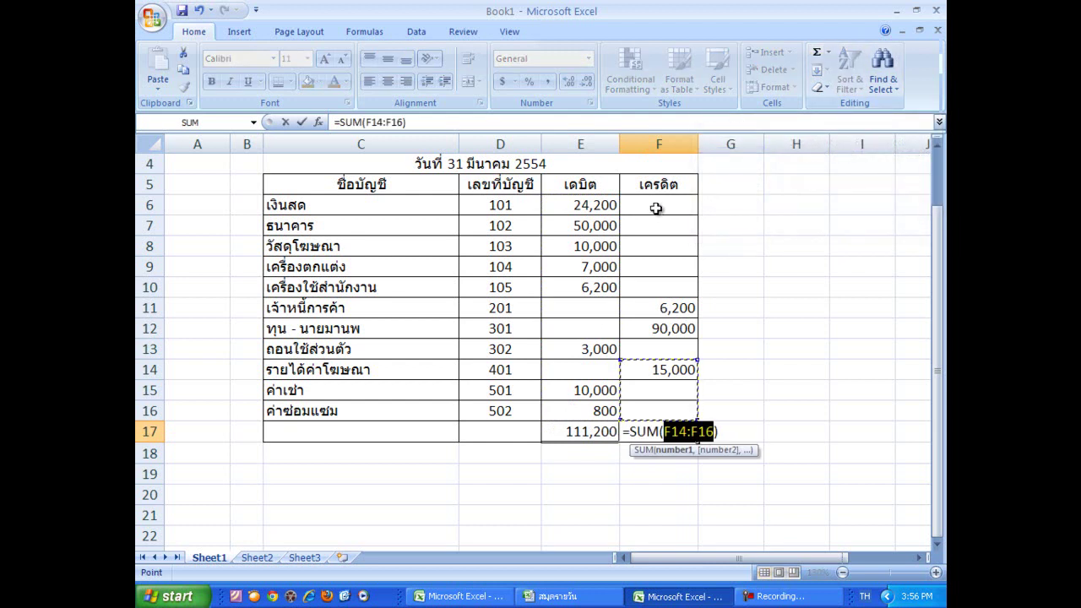
pyautogui.moveTo(656, 208); pyautogui.dragTo(662, 407)
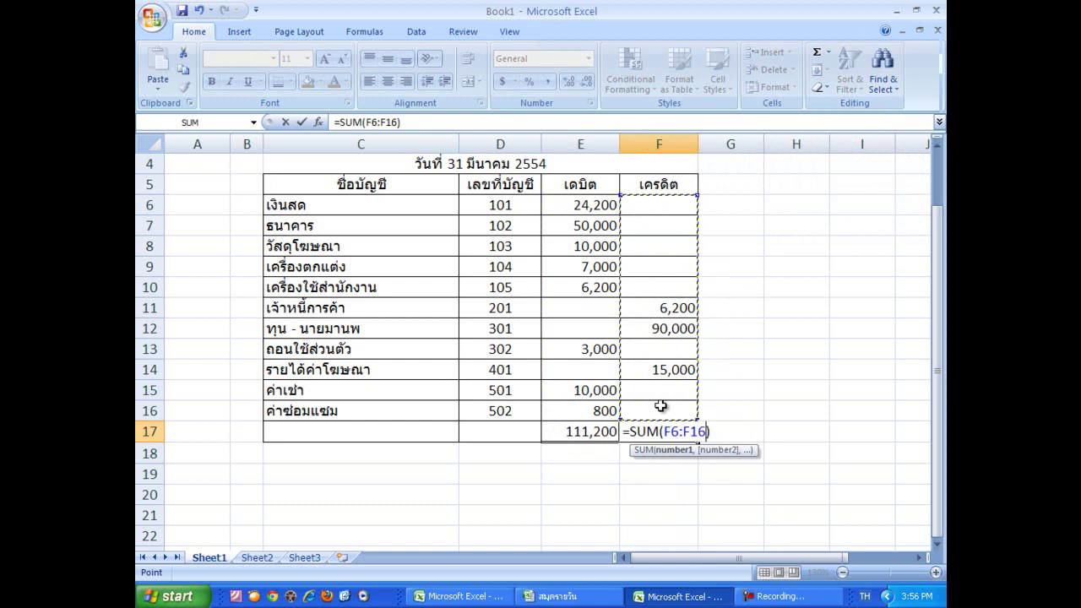
pyautogui.press('Return')
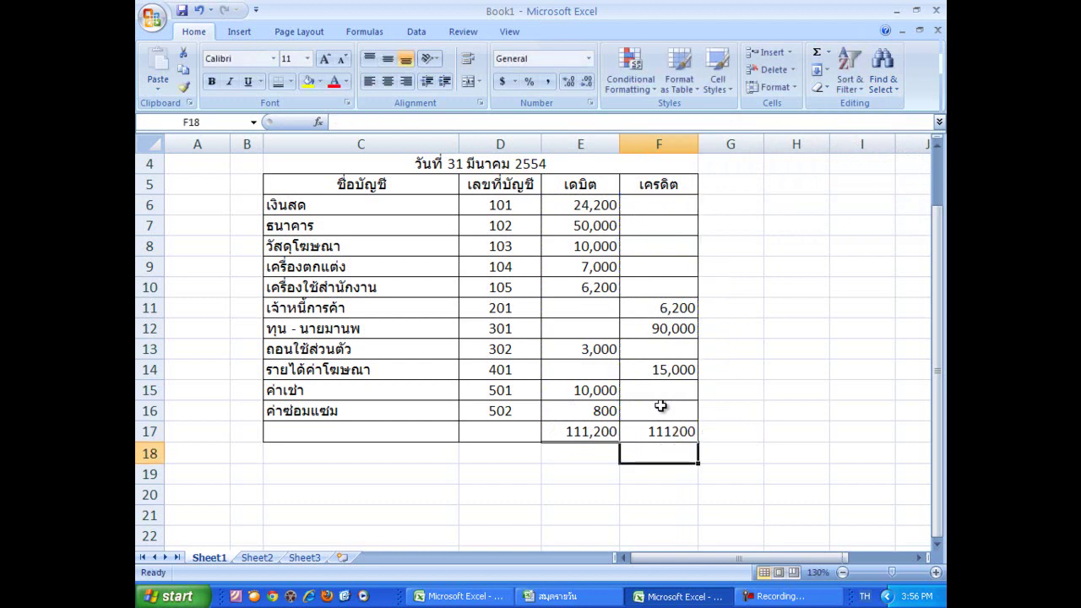
pyautogui.click(768, 389)
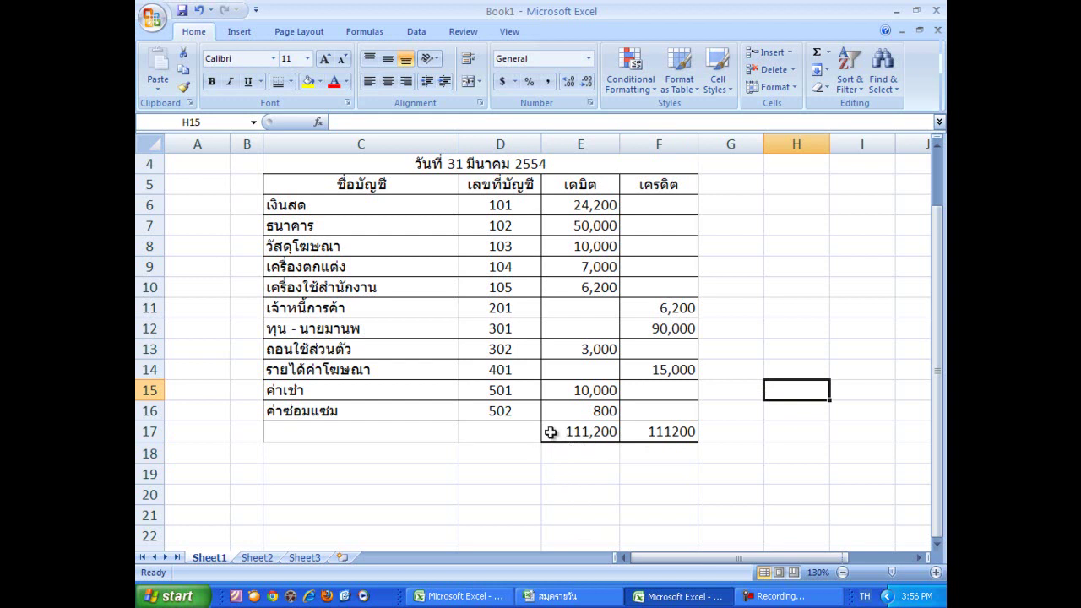
# Step: Format the credit total in F17 as Number with 0 decimal places and the 1000 separator
pyautogui.click(671, 433)
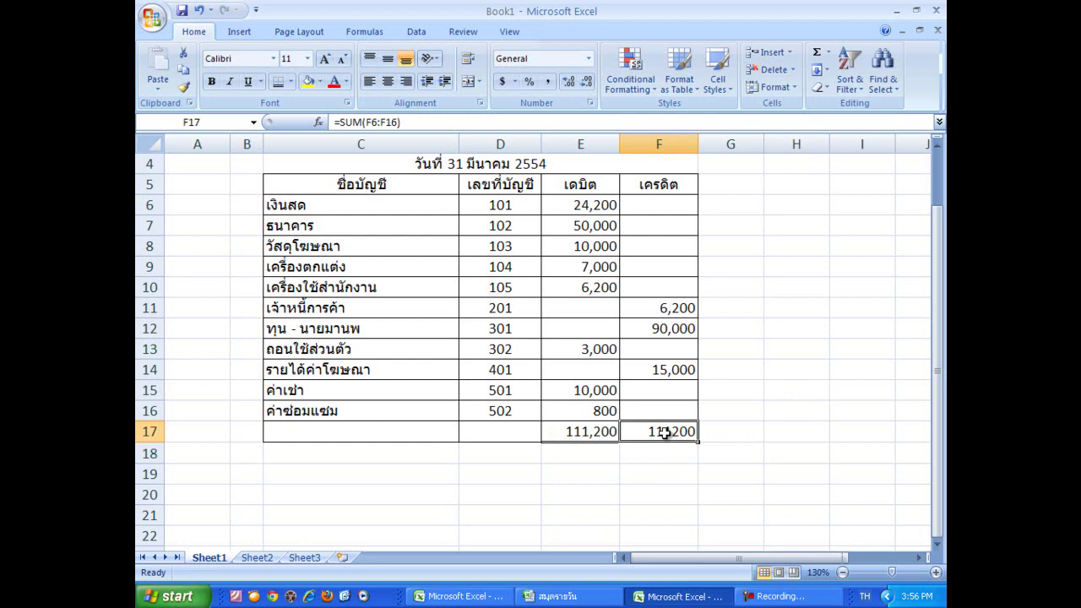
pyautogui.click(514, 82)
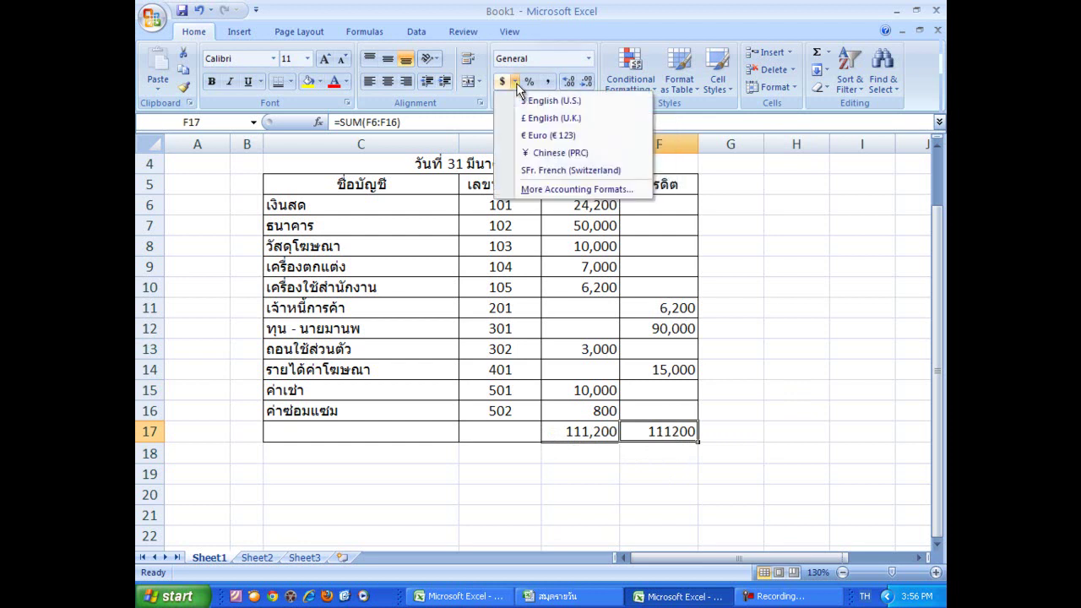
pyautogui.click(544, 189)
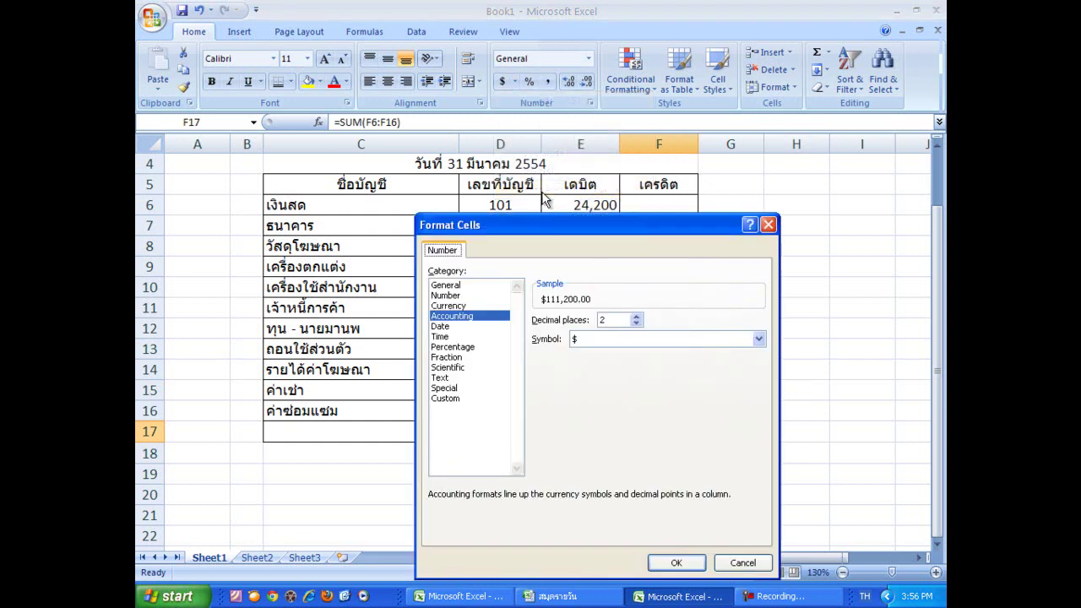
pyautogui.click(448, 296)
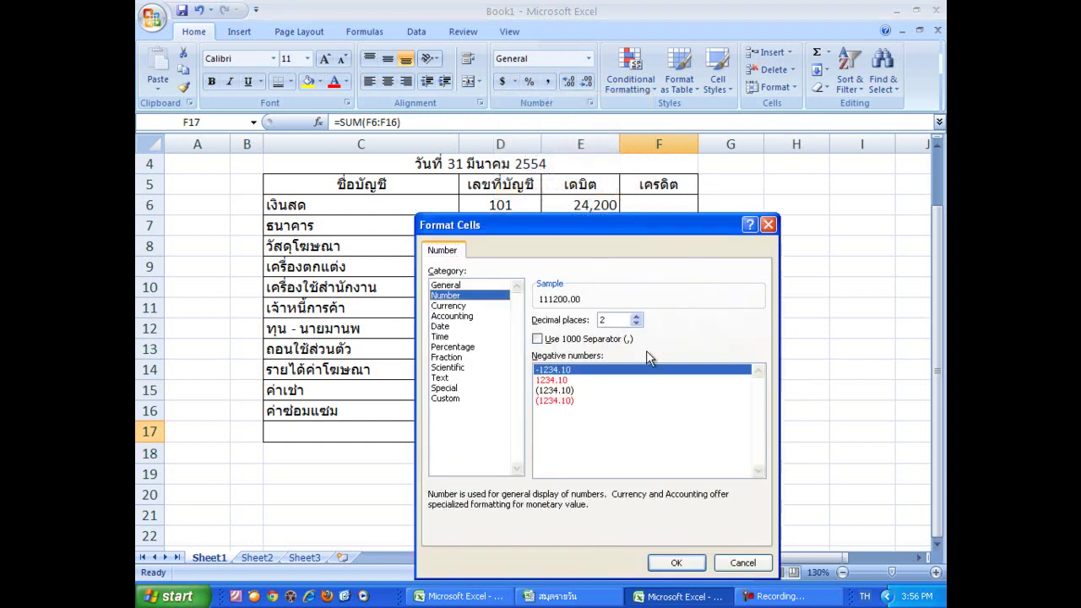
pyautogui.click(638, 324)
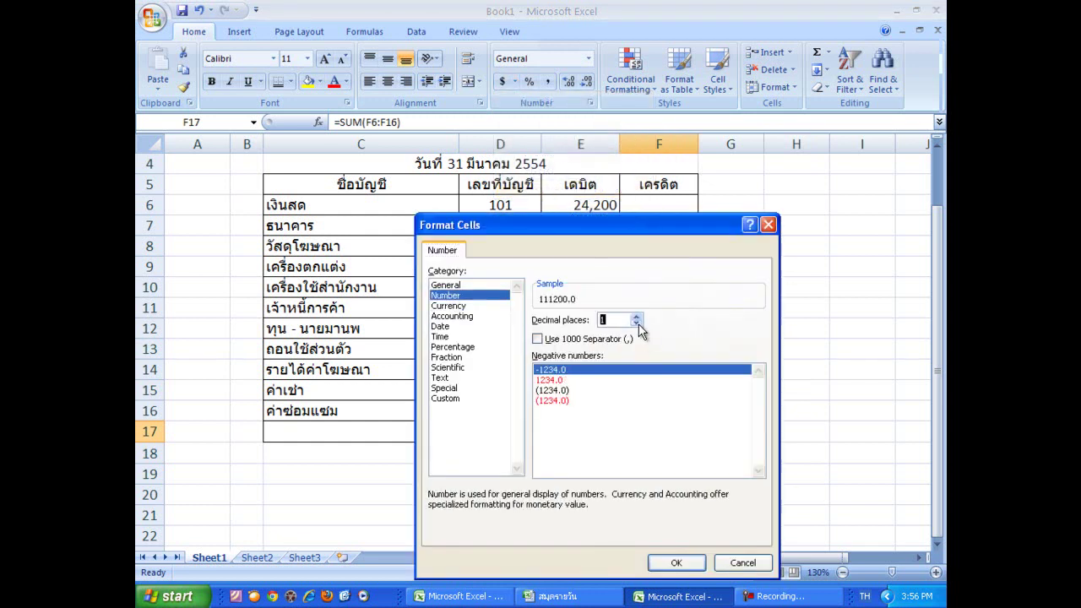
pyautogui.click(639, 324)
pyautogui.click(537, 339)
pyautogui.click(674, 562)
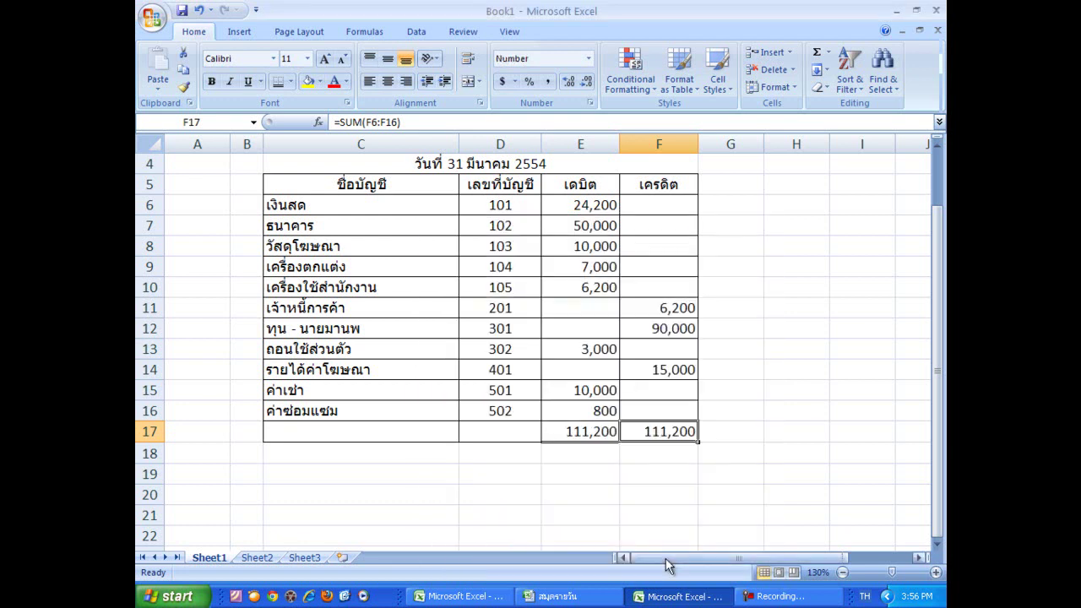
pyautogui.click(704, 494)
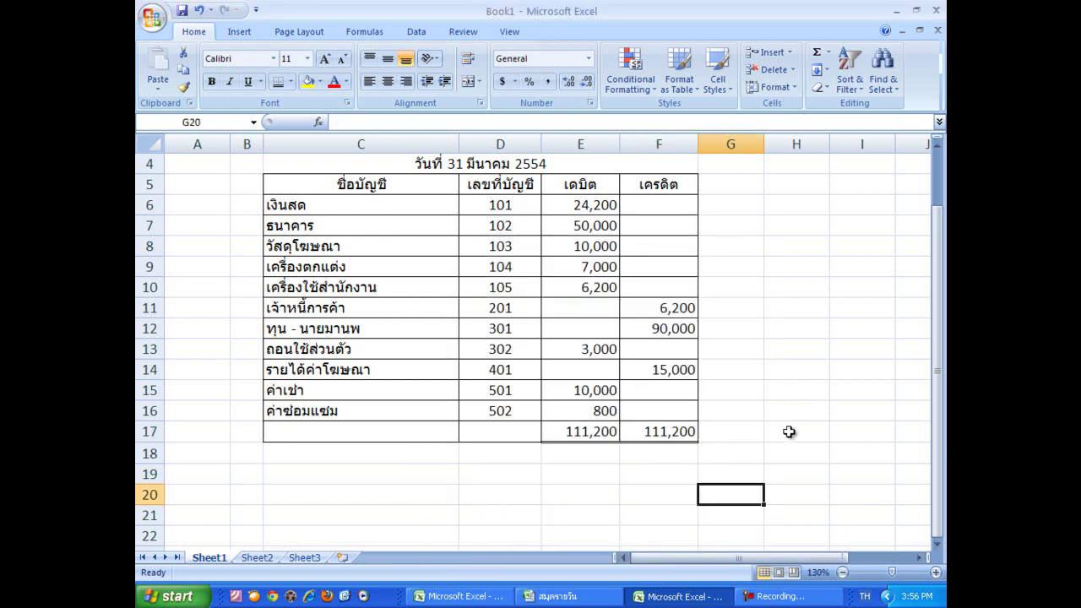
pyautogui.scroll(1, 789, 432)
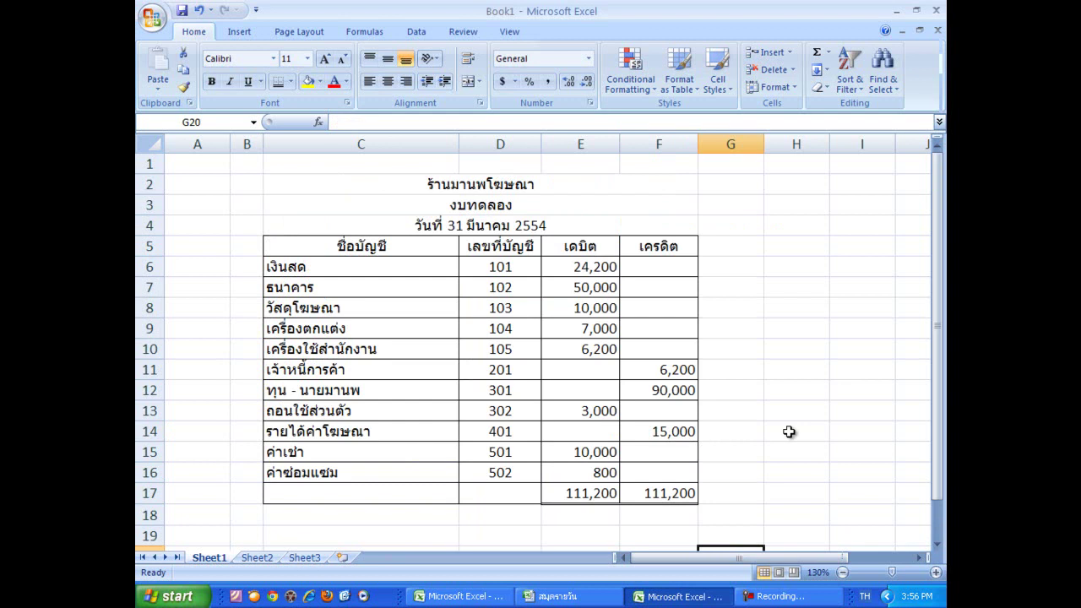